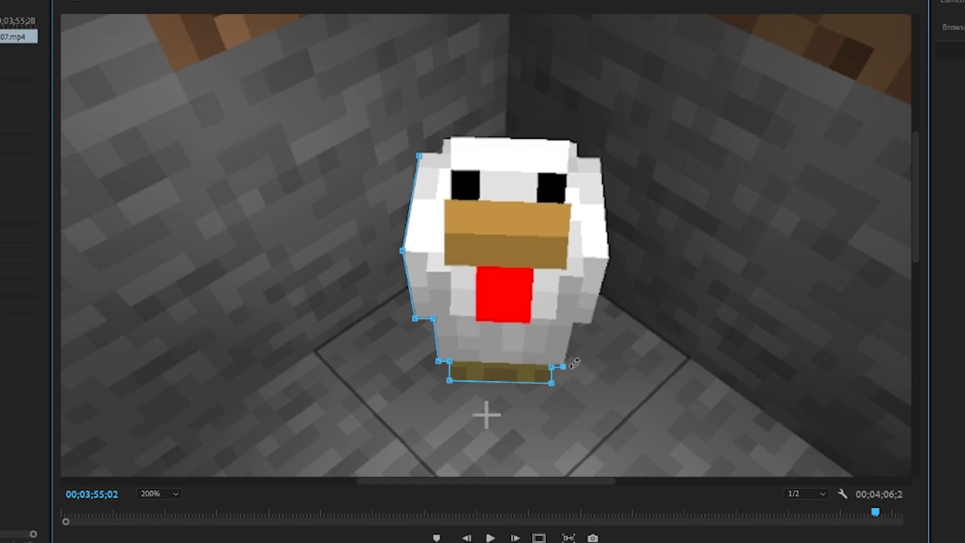
Step: Finish tracing the mask around the chicken's outline, close it at its starting point, and remove its feathering
left_click(609, 260)
left_click(601, 157)
left_click(577, 158)
left_click(576, 121)
left_click_drag(577, 121, 576, 141)
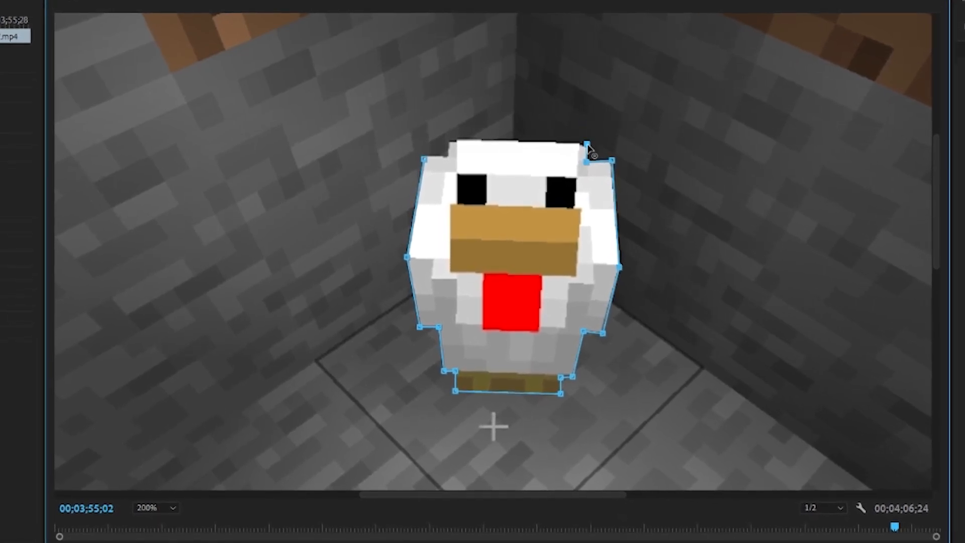
left_click(457, 140)
left_click(406, 111)
left_click_drag(406, 111, 450, 142)
left_click(446, 164)
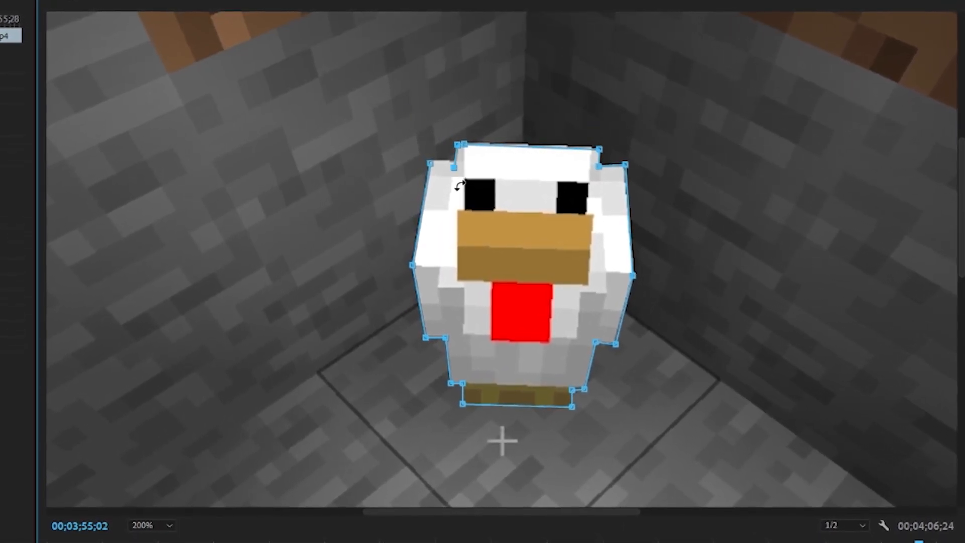
left_click(429, 163)
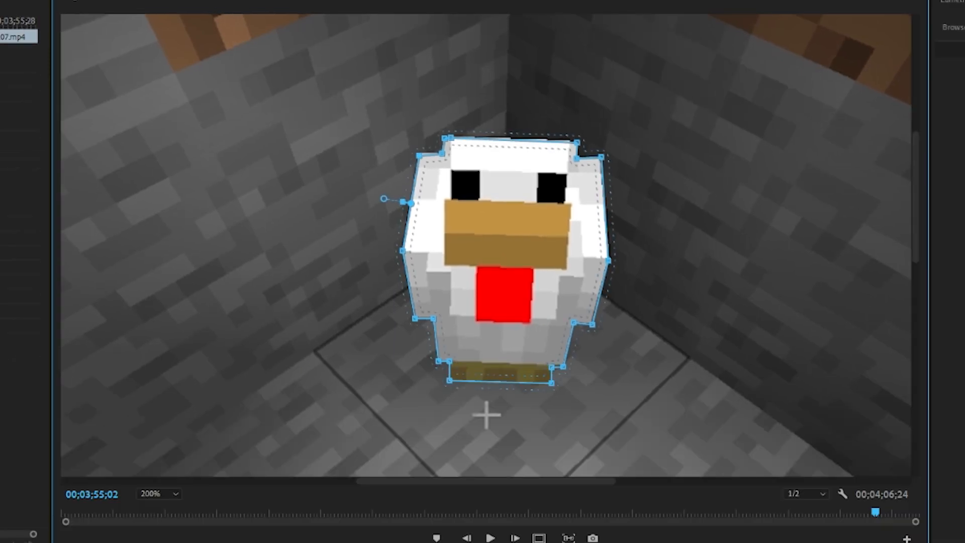
left_click_drag(246, 64, 226, 65)
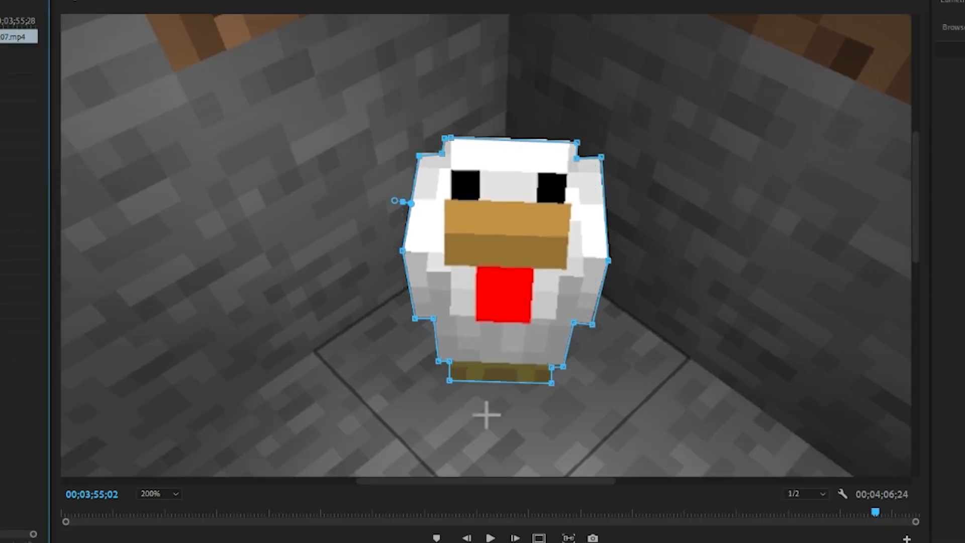
Step: Fit the whole frame in the preview and add the title text YEE to it
left_click(166, 493)
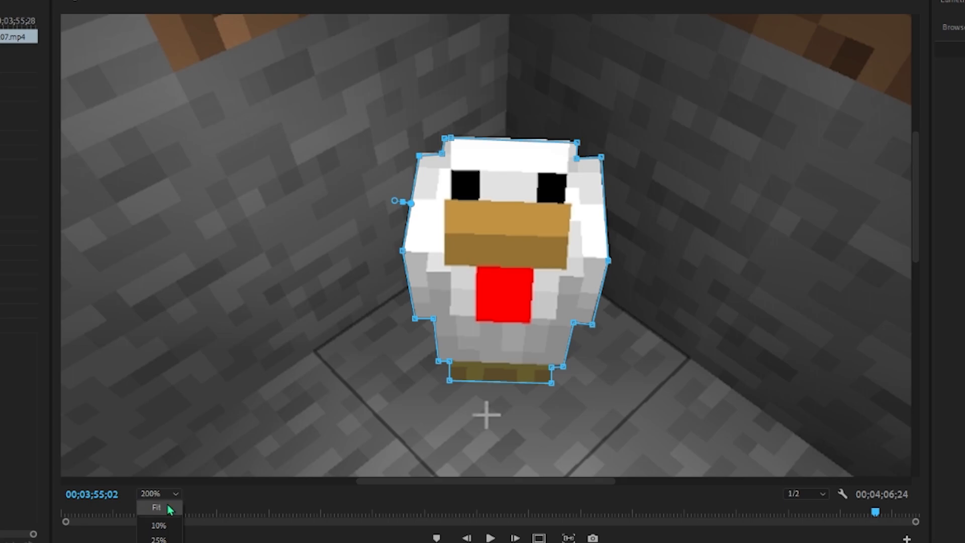
left_click(168, 502)
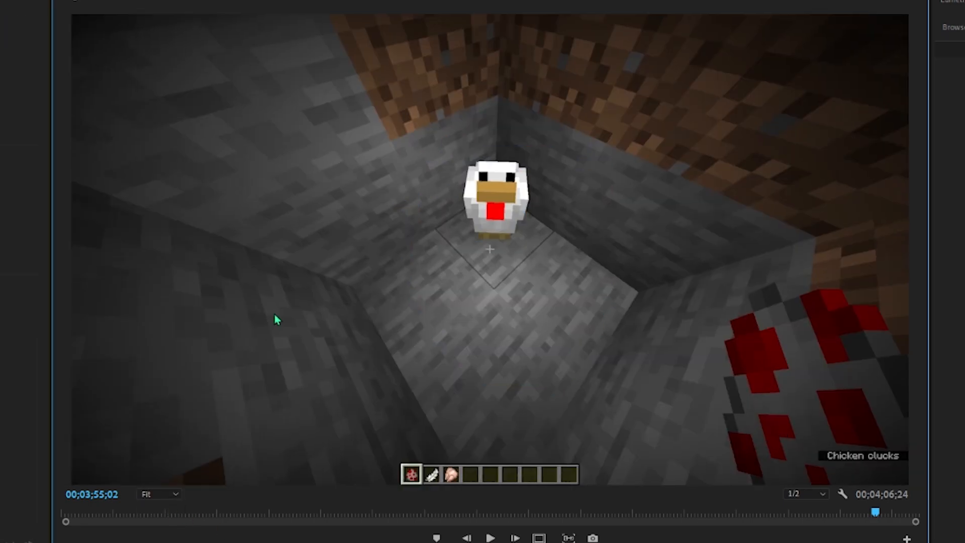
left_click(276, 318)
type("YEE")
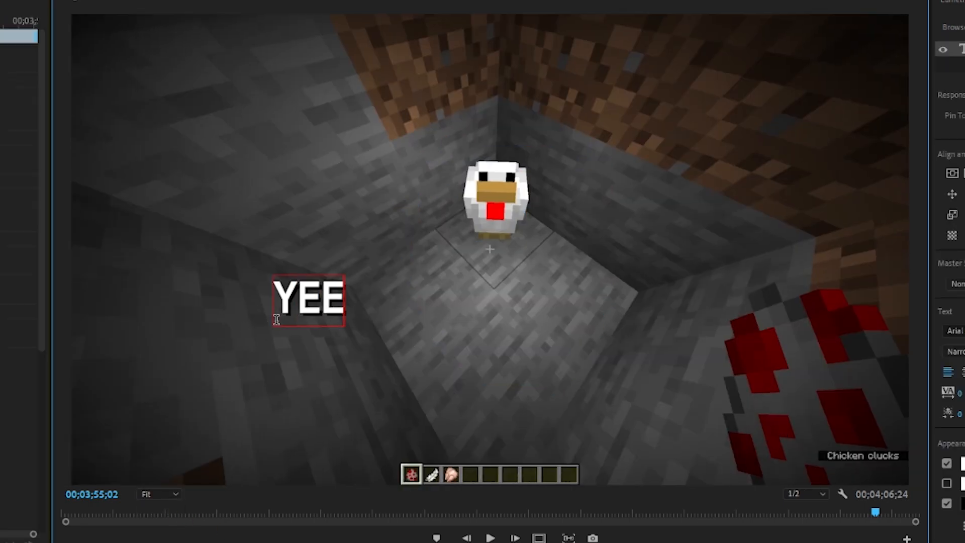
key("Escape")
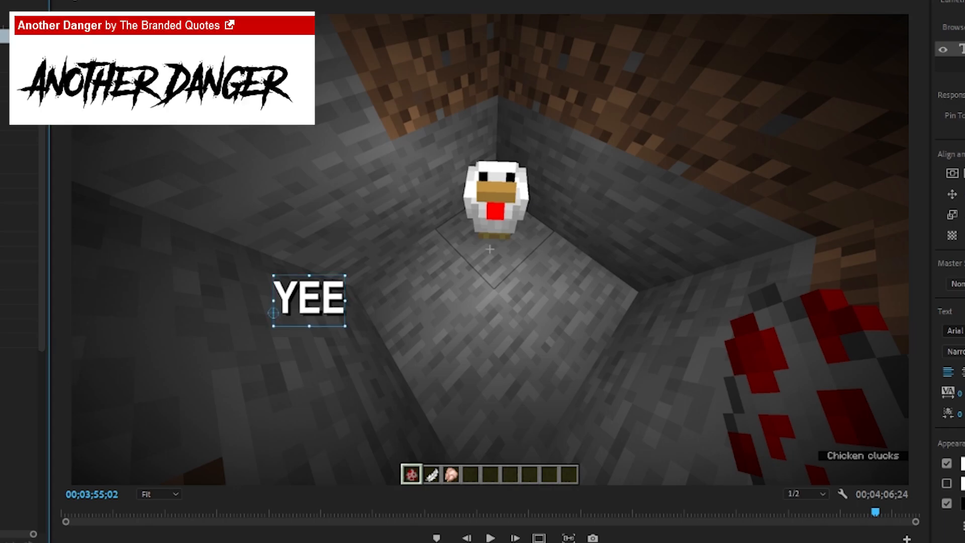
Step: Set the YEE text in the Another Danger Slanted - Demo font over the chicken and align its clip beneath the masked clip
key("Return")
left_click_drag(357, 275, 470, 264)
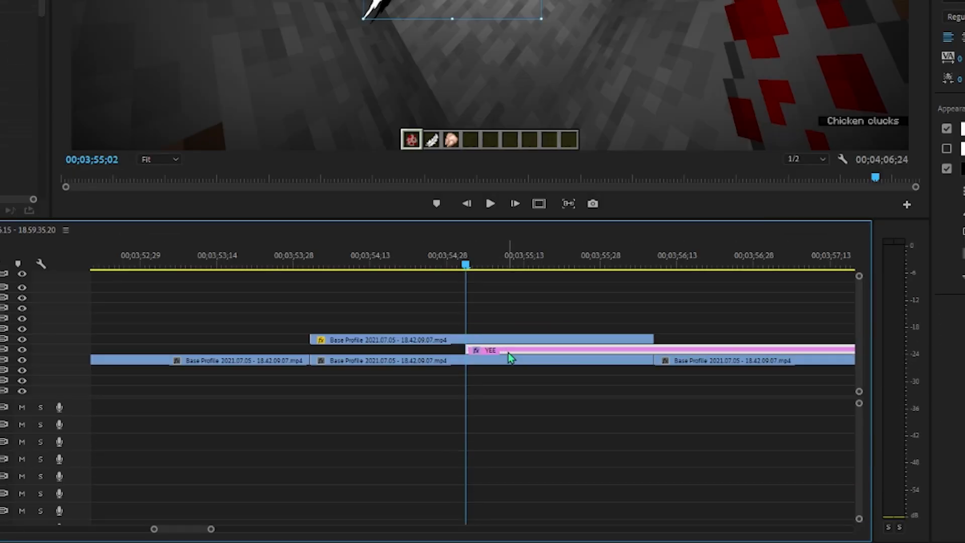
left_click_drag(508, 352, 365, 359)
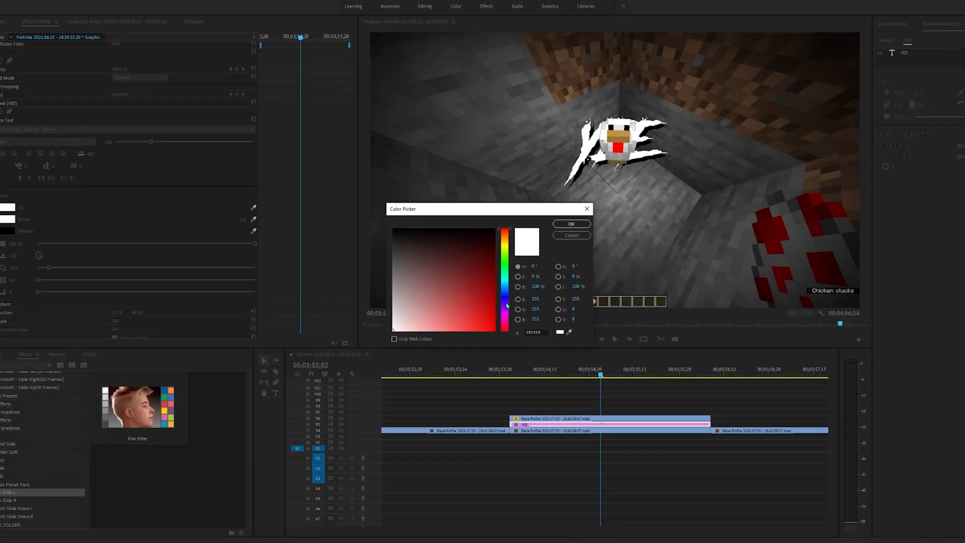
Step: Change the YEE text's fill colour to a light blue, RGB 104, 154, 255
left_click_drag(508, 311, 508, 292)
left_click(484, 307)
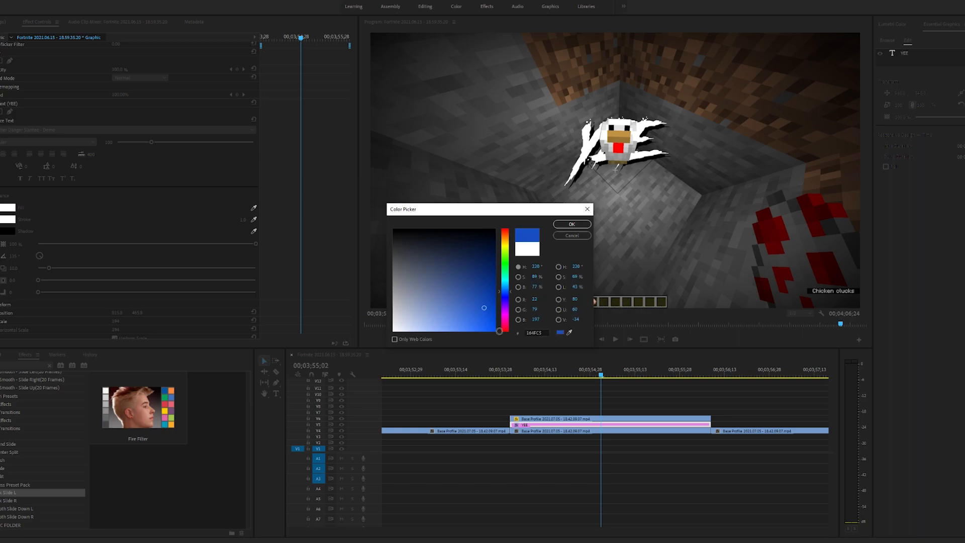
left_click(572, 224)
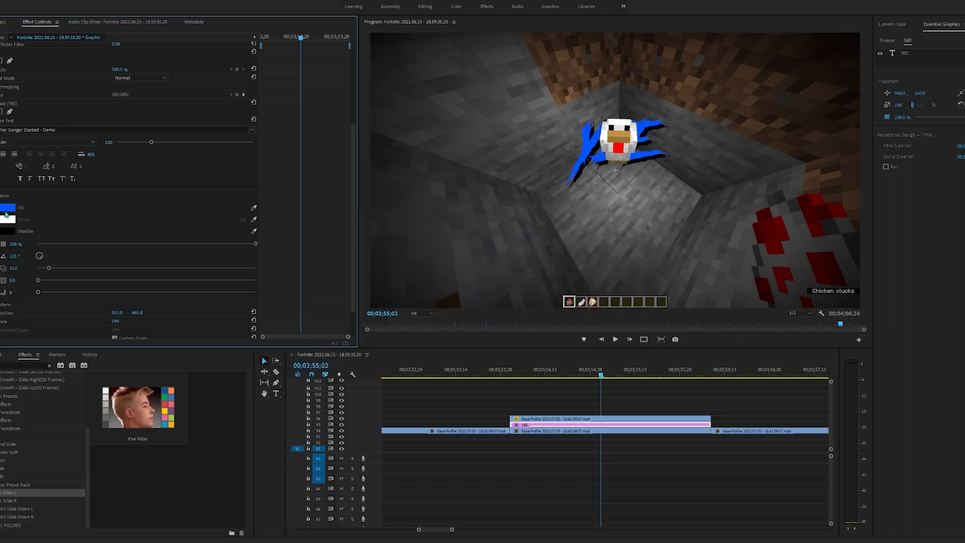
left_click(7, 208)
left_click(457, 332)
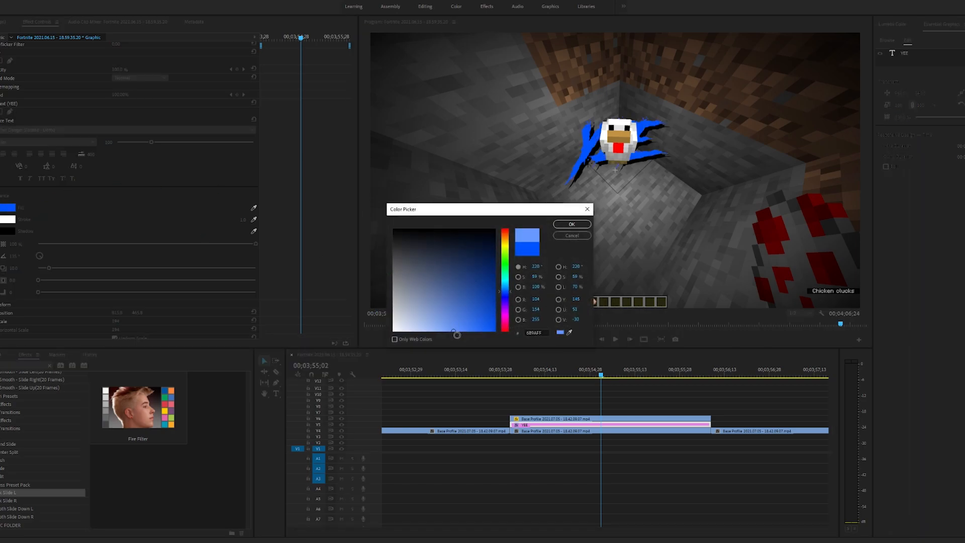
left_click(571, 224)
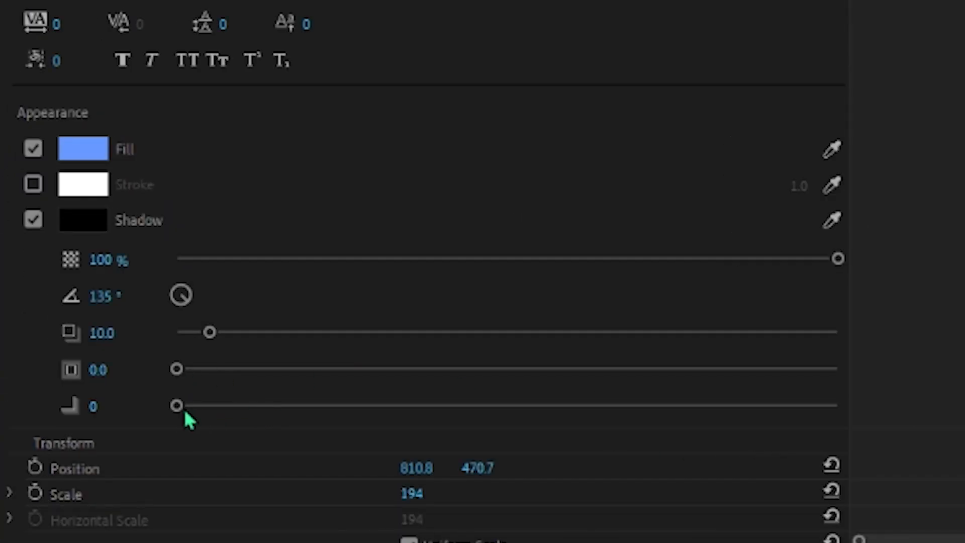
Step: Set the text shadow's blur to 75 and centre the YEE text behind the chicken at scale 178
left_click_drag(322, 407, 376, 405)
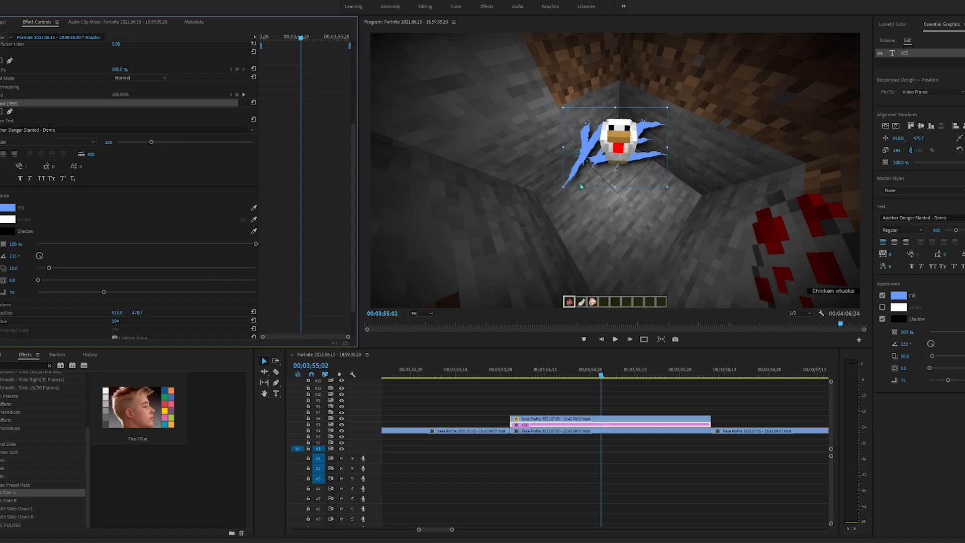
left_click_drag(609, 166, 609, 164)
left_click_drag(300, 38, 203, 41)
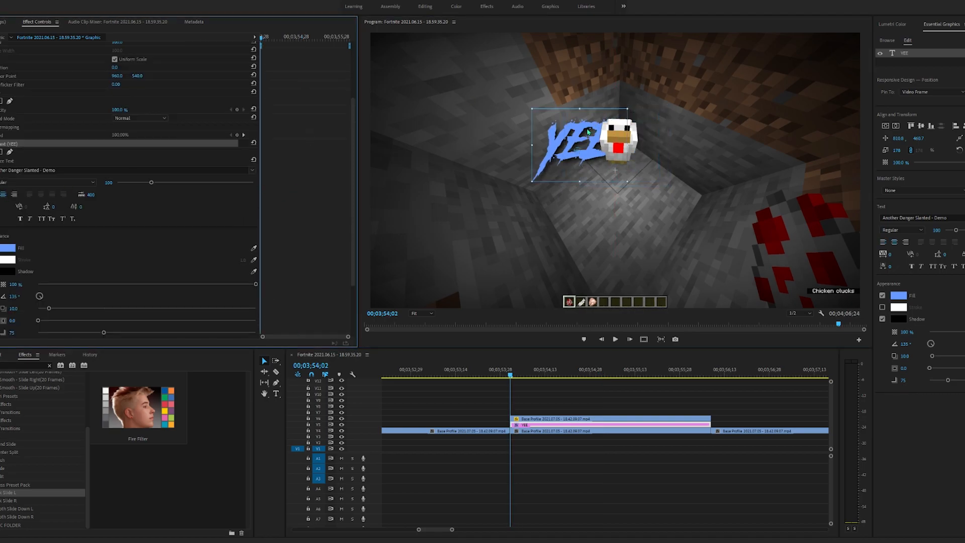
left_click_drag(588, 132, 628, 130)
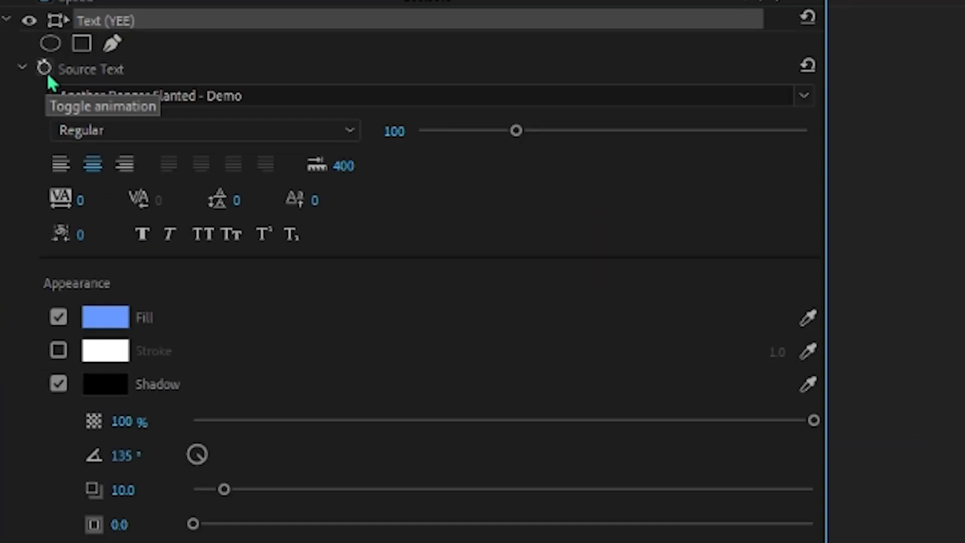
Step: Turn on Source Text keyframing at 00;03;54;02 and add an extra E to the end of the text
left_click(44, 69)
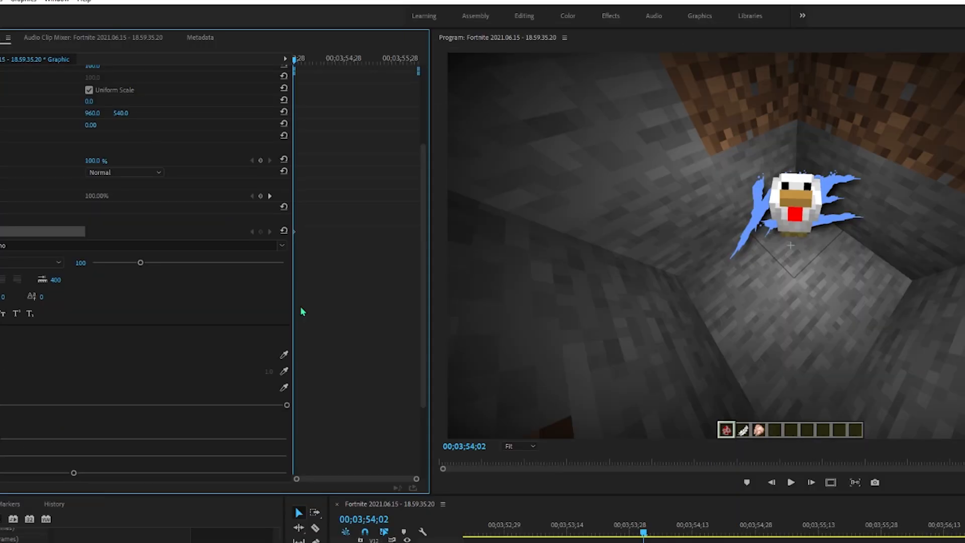
left_click(315, 542)
left_click(845, 219)
type("E")
Step: Keep lengthening the text with more E letters frame by frame up to 00;03;54;08 and play back the animation
left_click(374, 338)
key("Right")
key("Right")
left_click(861, 219)
type("E")
left_click(390, 297)
key("Right")
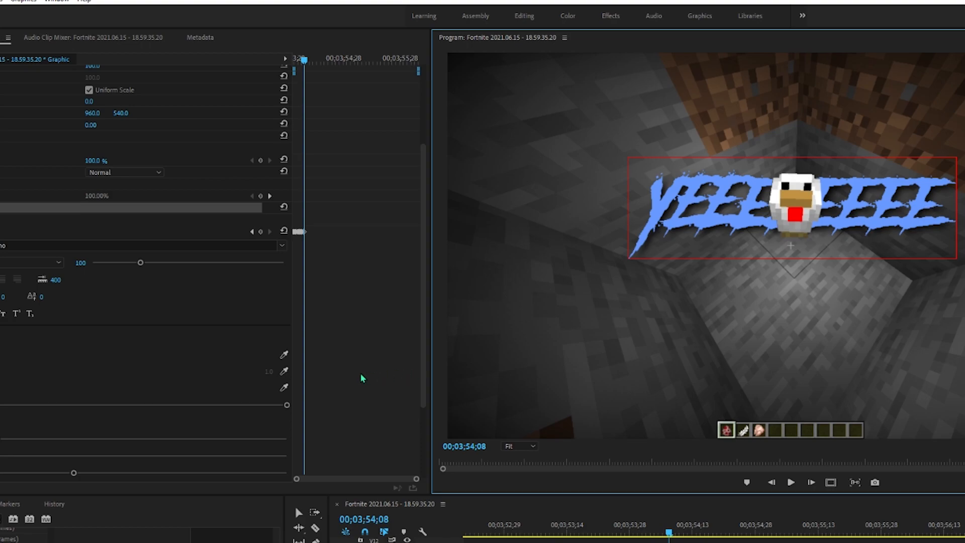
left_click(362, 377)
key("space")
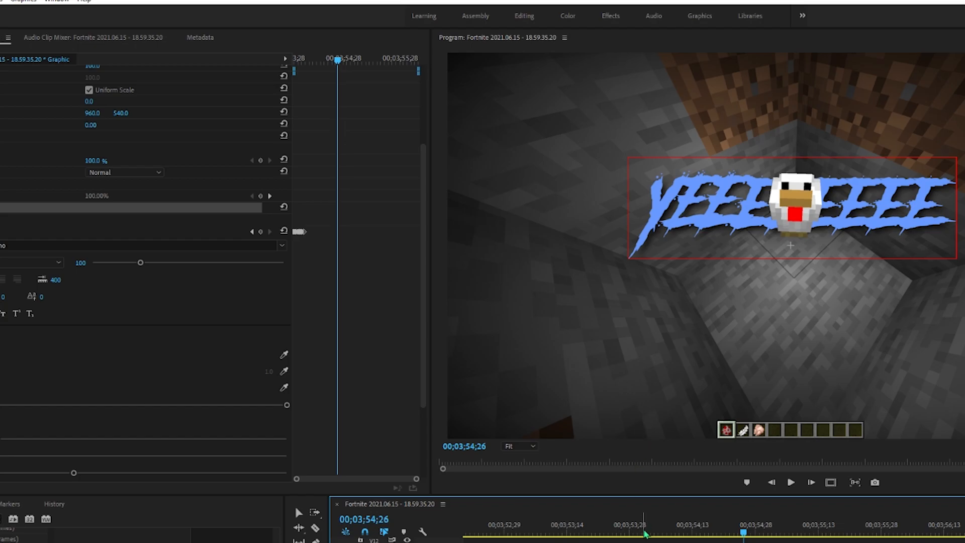
left_click(642, 531)
key("space")
key("space")
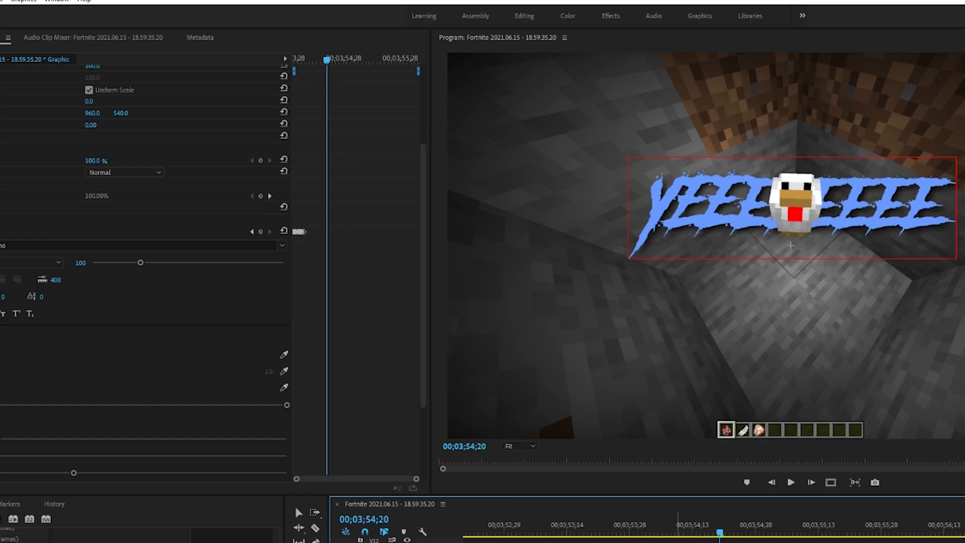
Step: Apply the ProcAmp effect to the YEE clip and start Hue keyframing at 00;03;54;02
left_click(60, 300)
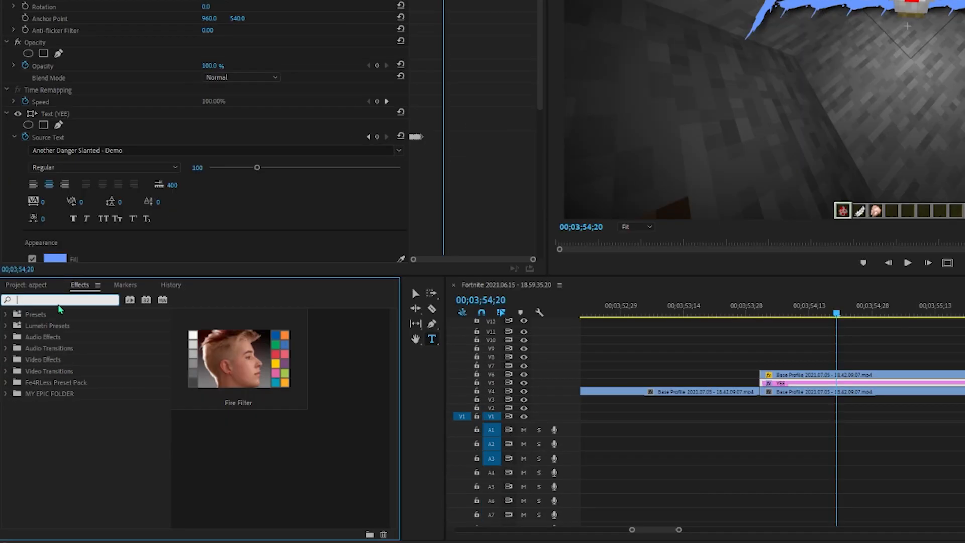
type("proc a")
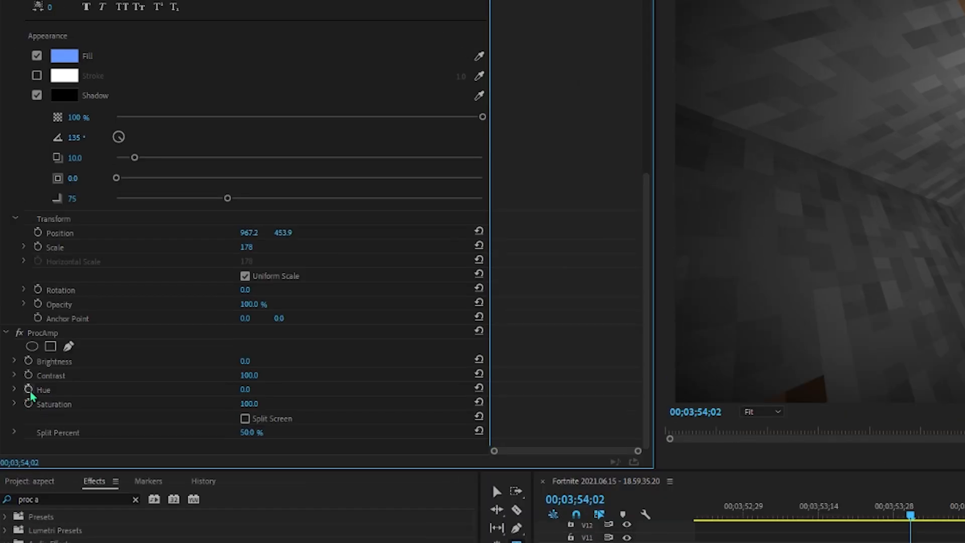
left_click(28, 389)
key("space")
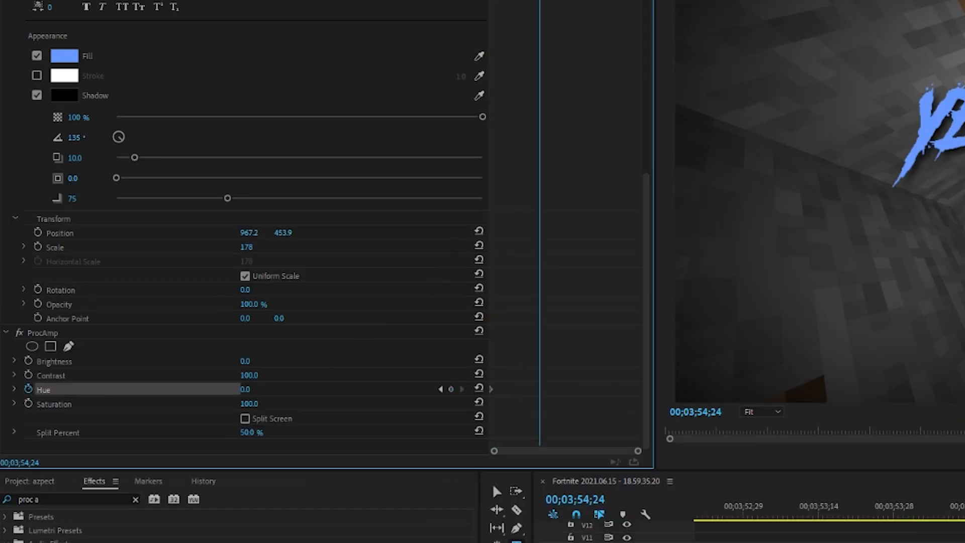
Step: Set the Hue keyframe at the end of the YEE clip to 2x0 and play back the colour cycling
left_click_drag(245, 389, 437, 389)
left_click_drag(266, 391, 276, 391)
left_click(266, 391)
type("2x0")
left_click(290, 392)
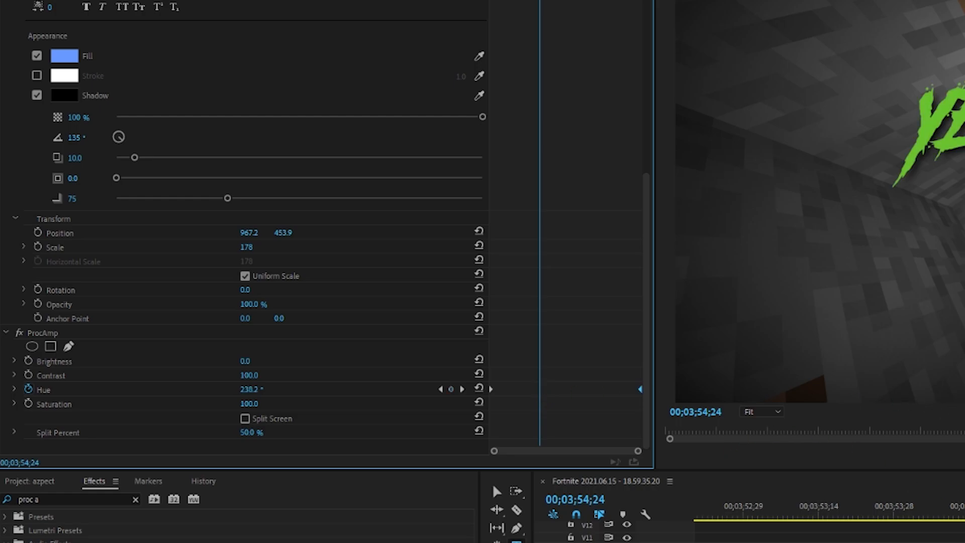
left_click(901, 509)
key("space")
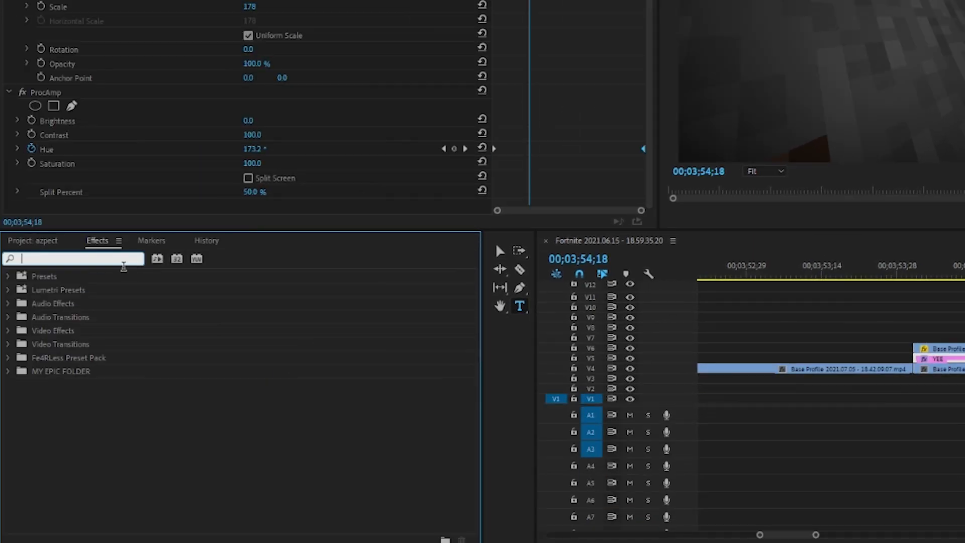
Step: Find the shake presets, apply A - GENTLE SHAKE to the YEE clip, and play back the result
type("shake")
left_click_drag(96, 426, 552, 356)
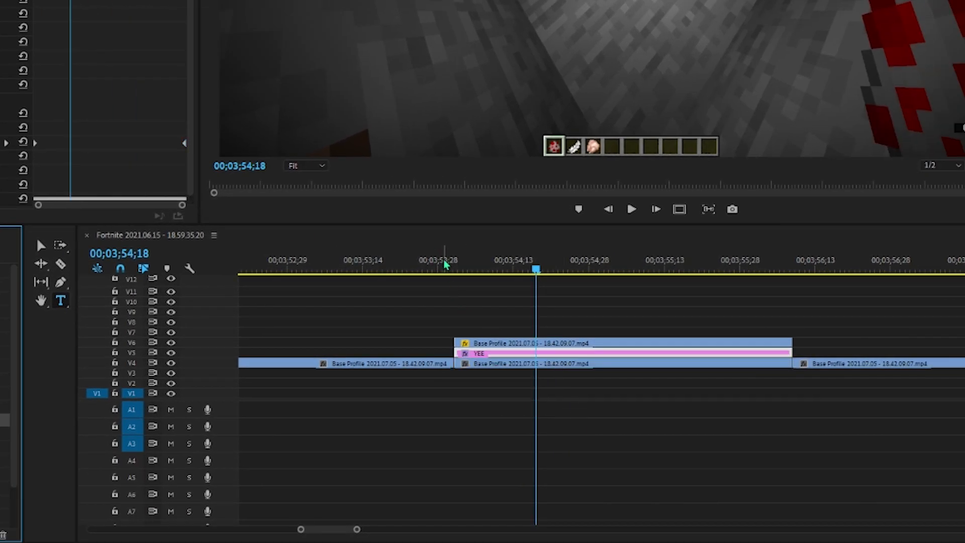
key("space")
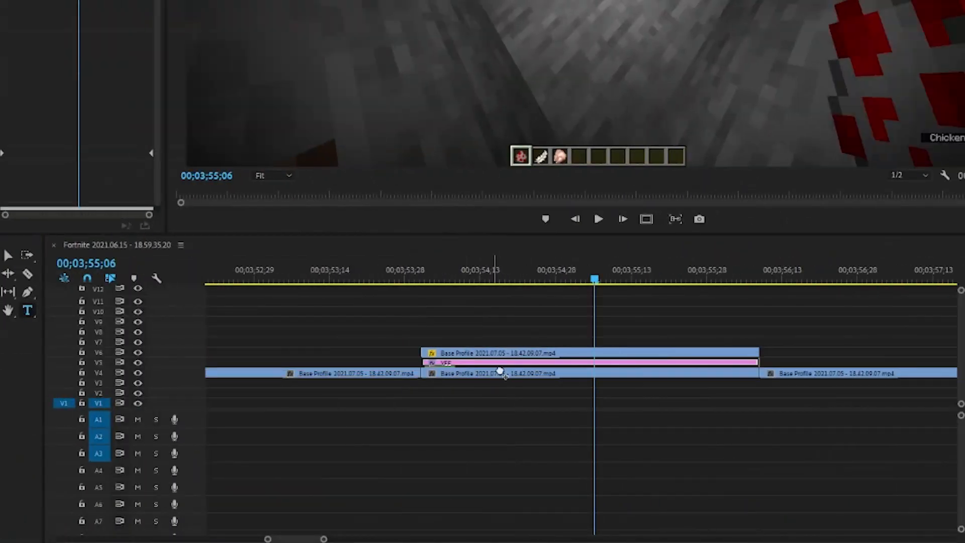
left_click(414, 270)
key("space")
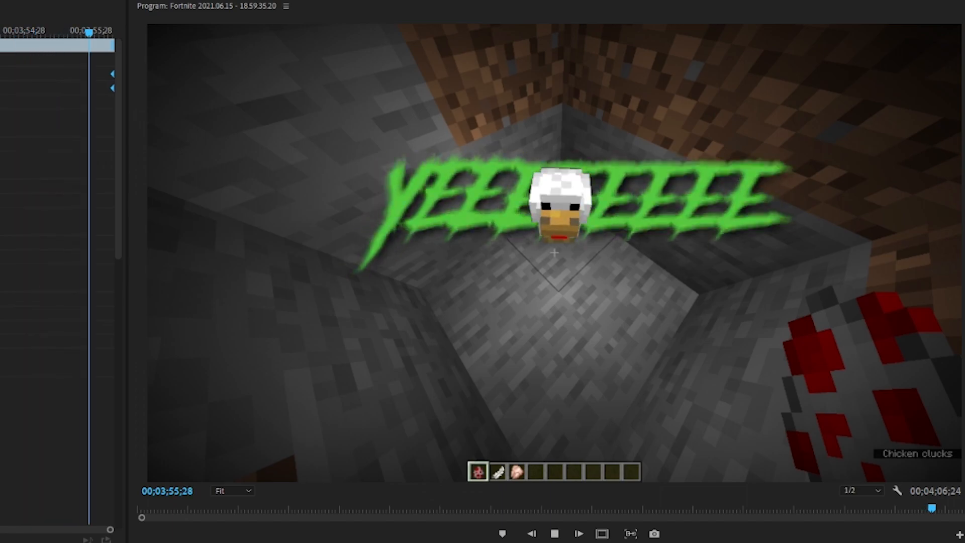
Step: Step through the YEE text animation frame by frame from the clip's start to examine its growth, motion and colour change
key("space")
key("Up")
key("Up")
key("Right")
key("Right")
key("Right")
key("Right")
key("Right")
key("Right")
key("Right")
key("Right")
key("Right")
key("Right")
key("Right")
key("Right")
key("Right")
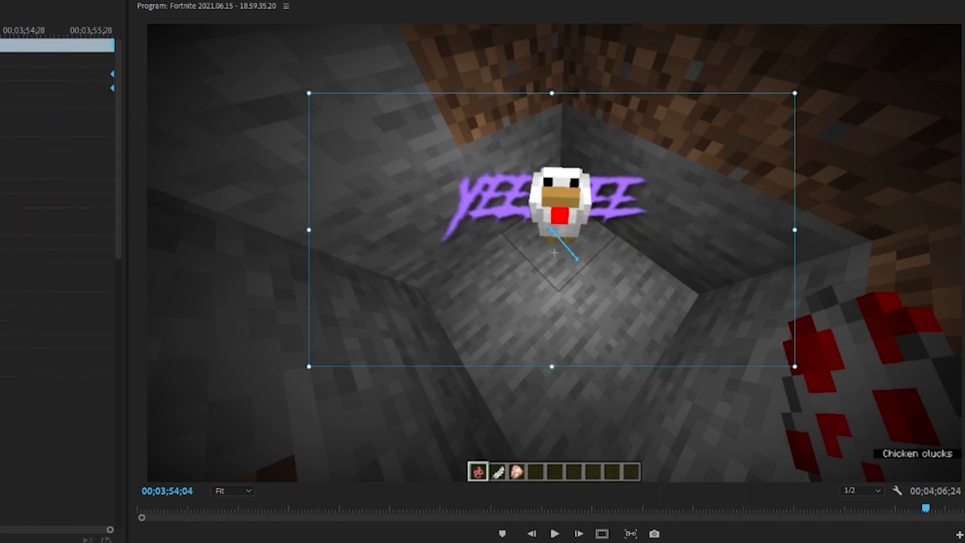
key("Right")
key("Right")
key("Right")
key("Right")
key("Right")
key("Right")
key("Right")
key("Right")
key("Right")
key("Right")
key("Right")
key("Right")
key("Right")
key("Right")
key("Right")
key("Right")
key("Right")
key("Right")
key("Right")
key("Right")
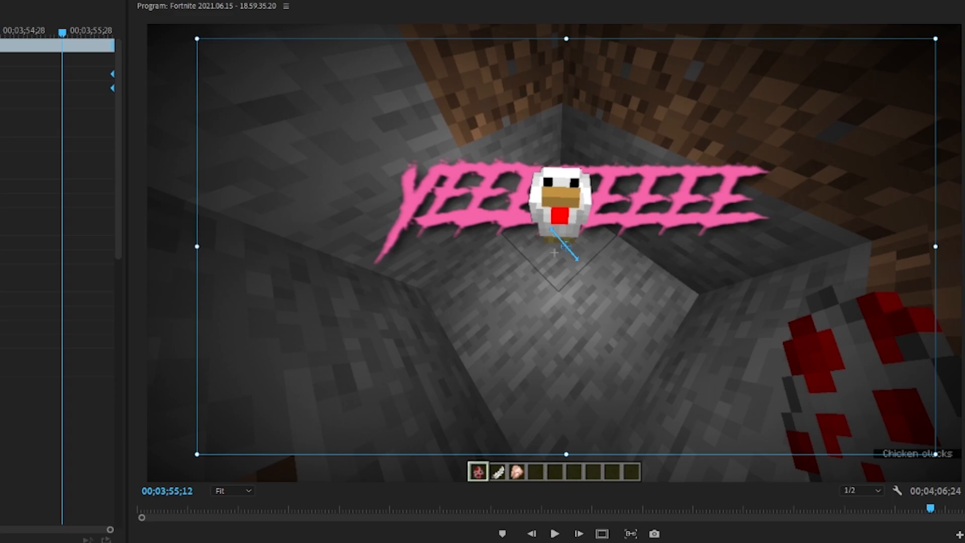
key("ctrl+shift+a")
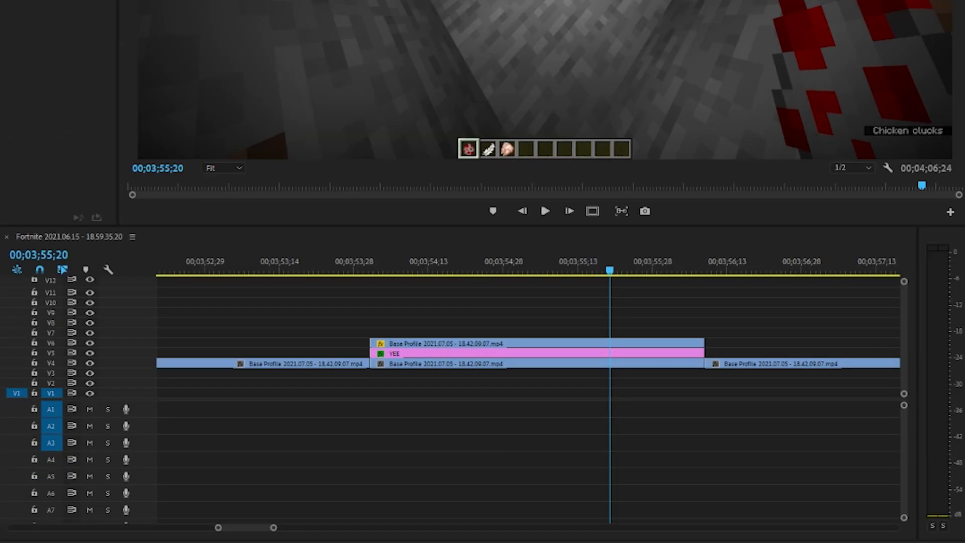
Step: Place an adjustment layer on V9 above the YEE clip and cut off the part extending past the clip's end
left_click_drag(4, 358, 373, 314)
key("c")
left_click(706, 316)
key("v")
left_click(721, 313)
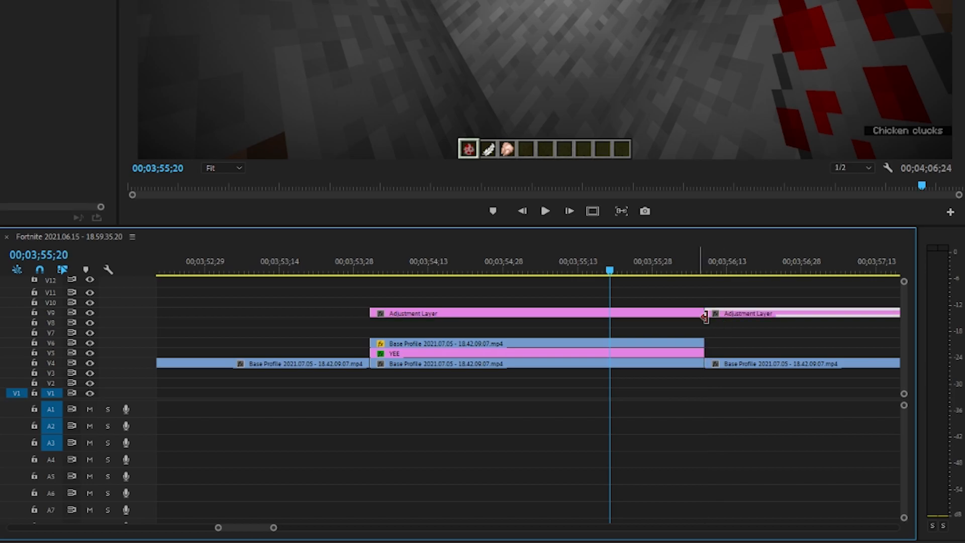
key("Delete")
Step: Apply the C - ROTATION SHAKE preset to the adjustment layer and return the playhead to 00;03;54;00
left_click(636, 315)
left_click(1, 257)
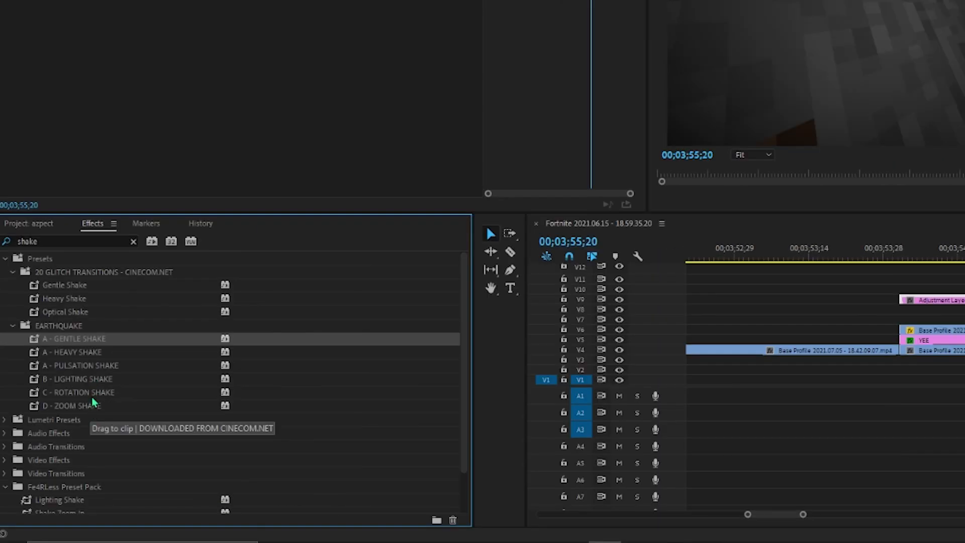
left_click_drag(86, 391, 962, 300)
left_click_drag(904, 253, 894, 250)
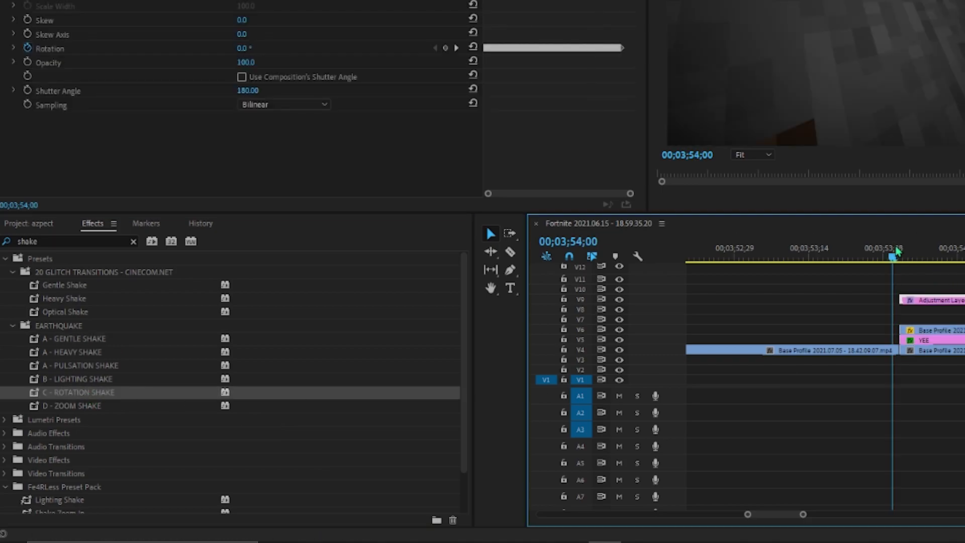
Step: Play back the YEE text clip with the rotation shake from 00;03;54;00
left_click(943, 280)
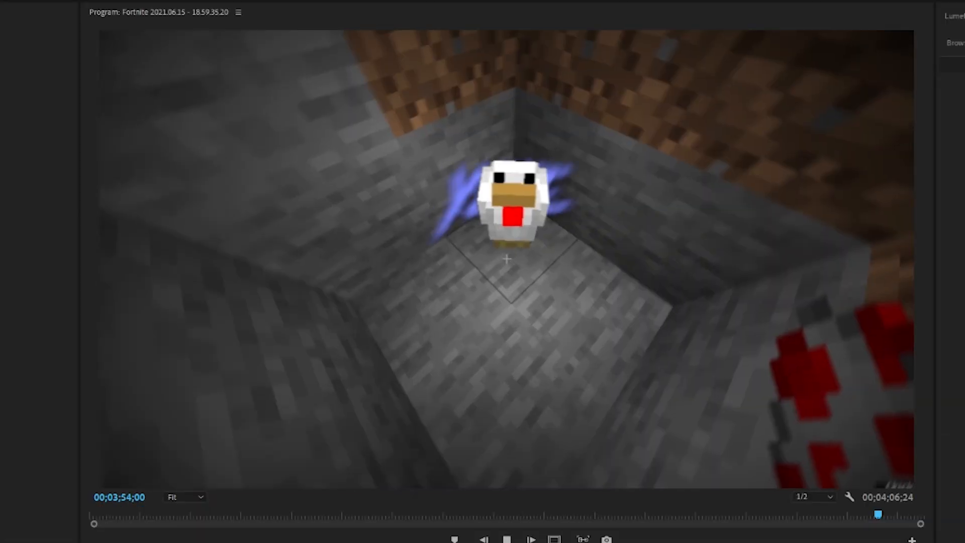
key("space")
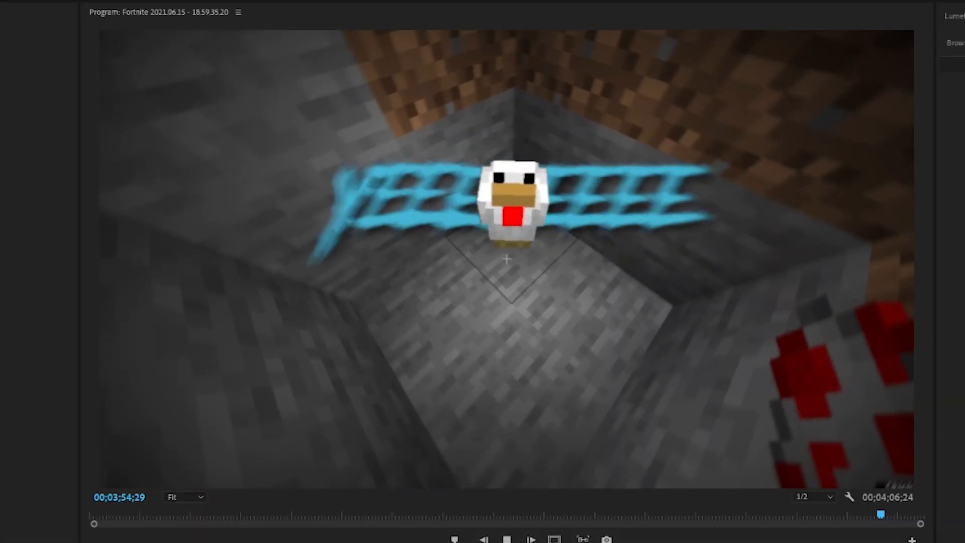
key("space")
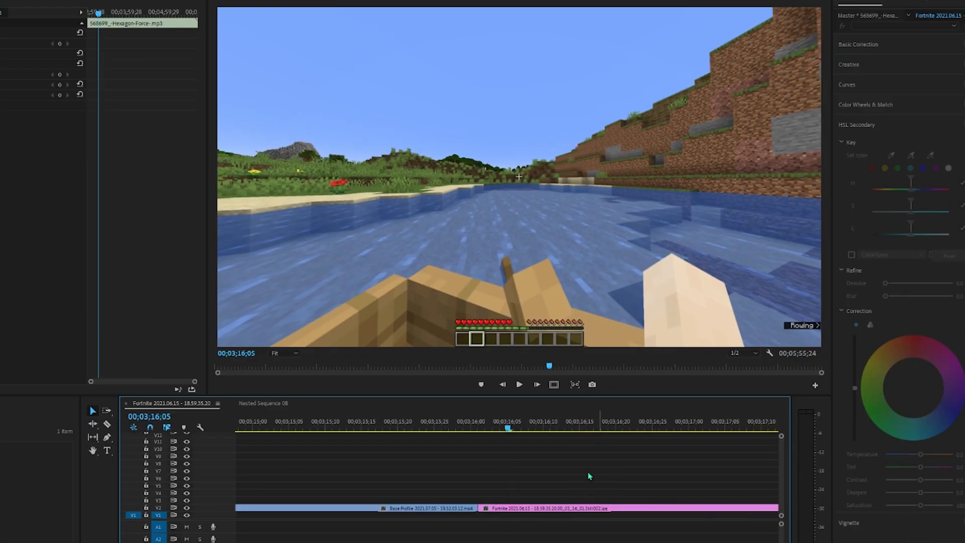
Step: Move the PngItem_3648318.png and Daco_5112779.png layers back along the timeline so they sit above the Still002.jpg clip near 00;03;16;00
key("equal")
key("minus")
key("minus")
key("minus")
key("minus")
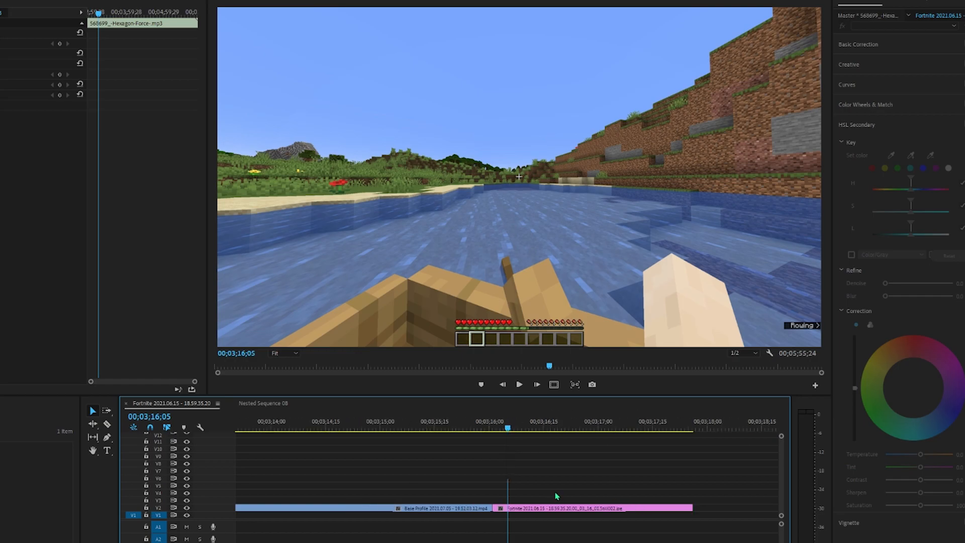
mouse_move(506, 427)
left_mouse_down()
mouse_move(543, 427)
mouse_move(519, 427)
left_mouse_up()
key("equal")
key("equal")
key("minus")
left_click(552, 457)
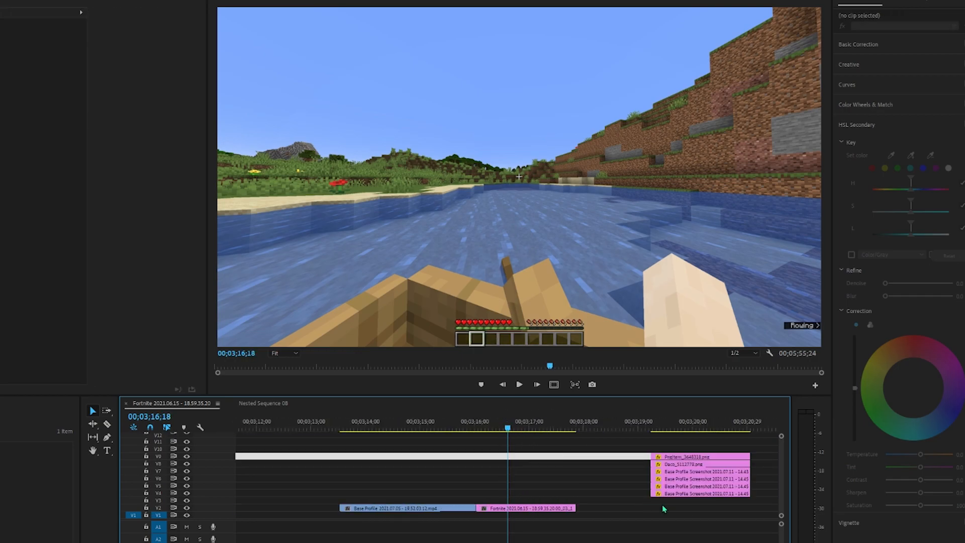
left_click_drag(679, 457, 504, 457)
left_click_drag(691, 465, 520, 468)
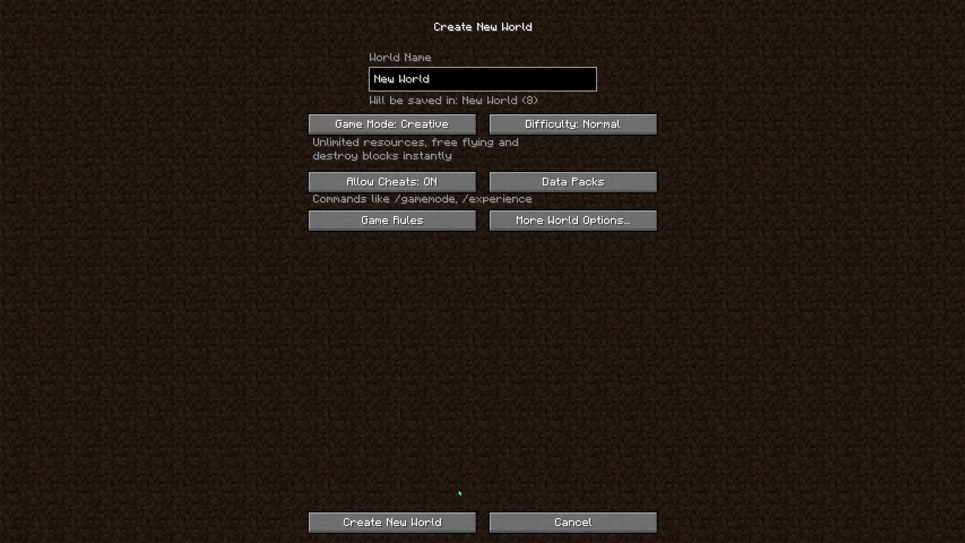
Step: Switch to Minecraft and create a new Creative-mode world with Normal difficulty and cheats allowed
left_click(424, 520)
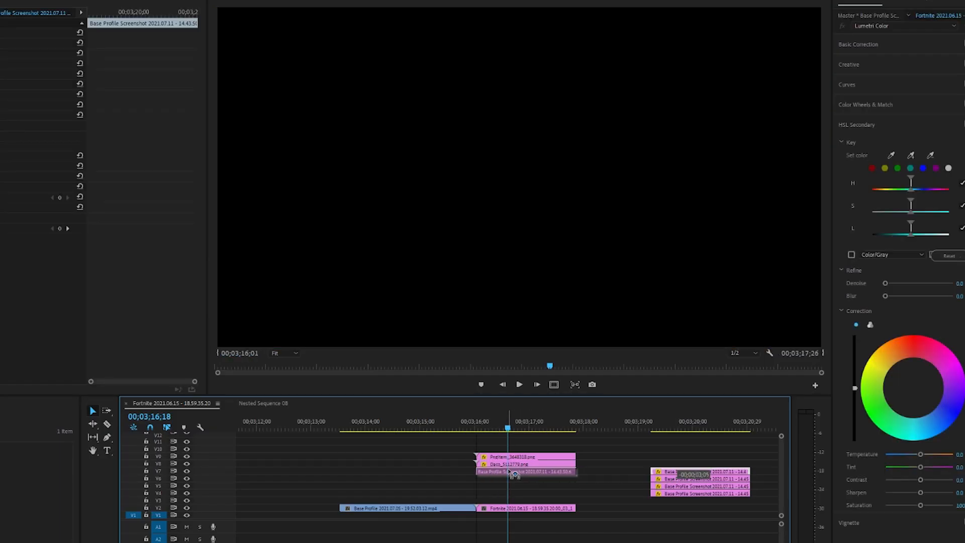
Step: Place the Base Profile Screenshot layers above the still image and raise the whole PNG stack two tracks to V6 through V11
left_click_drag(509, 471, 510, 473)
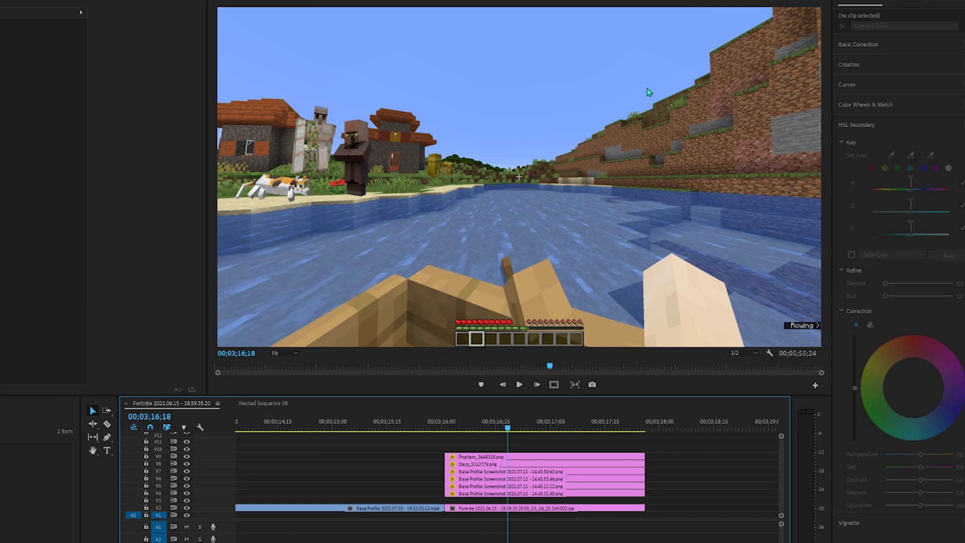
left_click_drag(664, 457, 639, 492)
left_click_drag(640, 484, 640, 469)
left_click(618, 494)
Step: Duplicate the Still002.jpg clip from V2 onto V4 at the same start time
left_click(533, 509)
left_click_drag(525, 509, 525, 501)
left_click(525, 502)
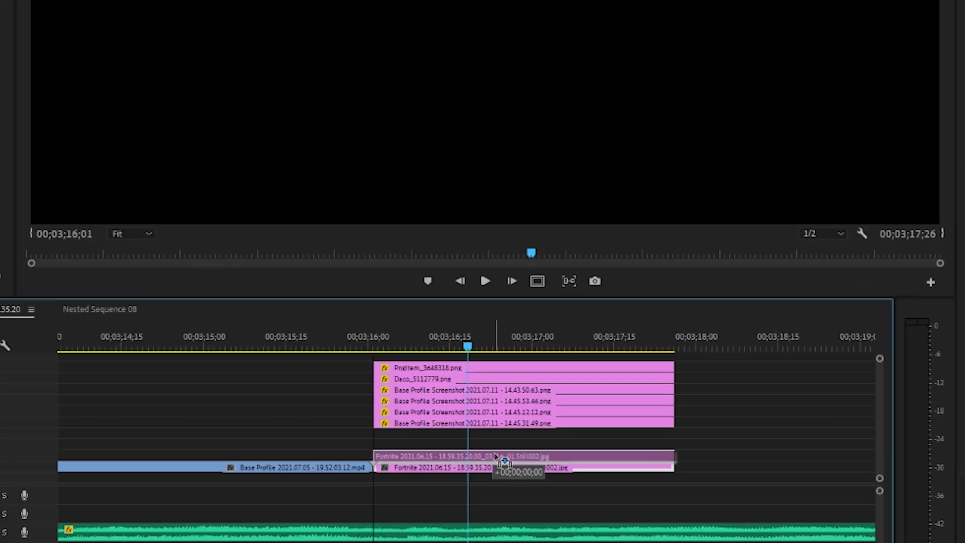
left_click_drag(420, 354, 436, 335)
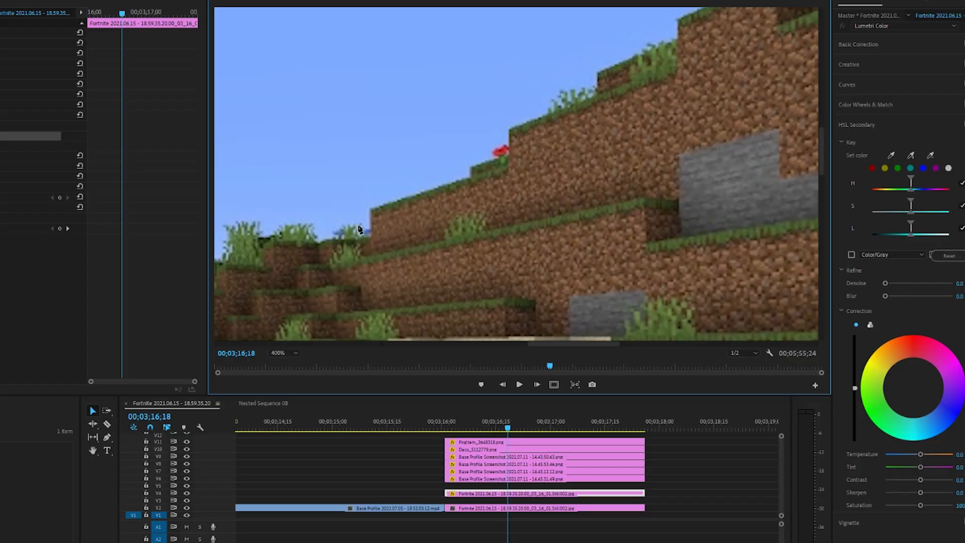
Step: Draw a pen mask around the brown hillside ledge on the duplicated still, then fit the whole frame in the preview
left_click(470, 178)
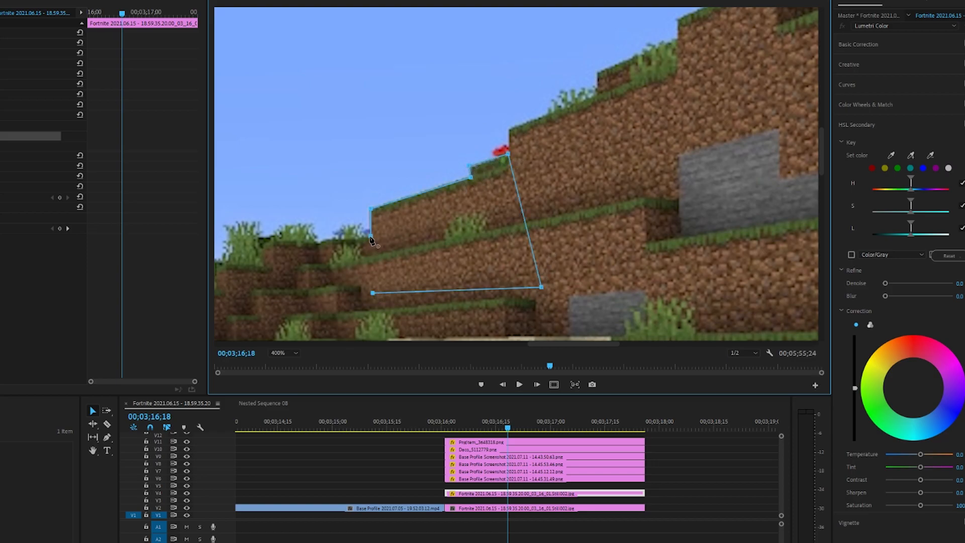
left_click(296, 353)
left_click(284, 364)
left_click(412, 460)
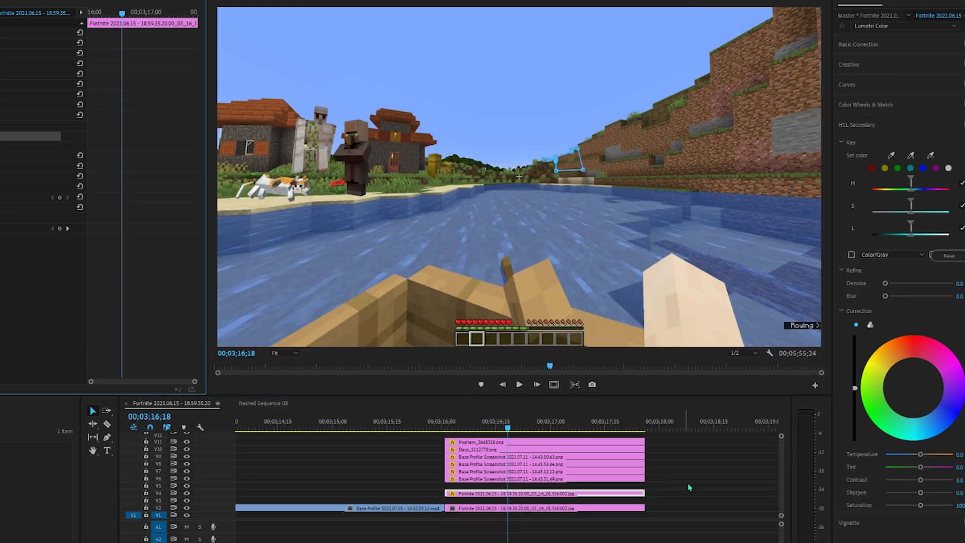
Step: Copy the 14.45.53.46 screenshot layer to V3 between the two stills and move its image towards the masked hillside
left_click(490, 441)
left_click_drag(488, 469, 486, 504)
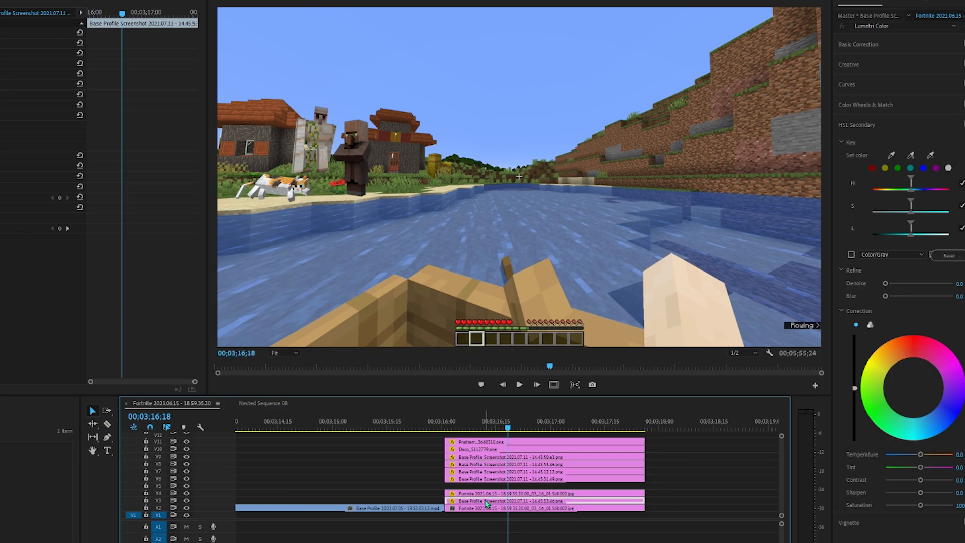
left_click(428, 158)
left_click_drag(476, 144, 590, 137)
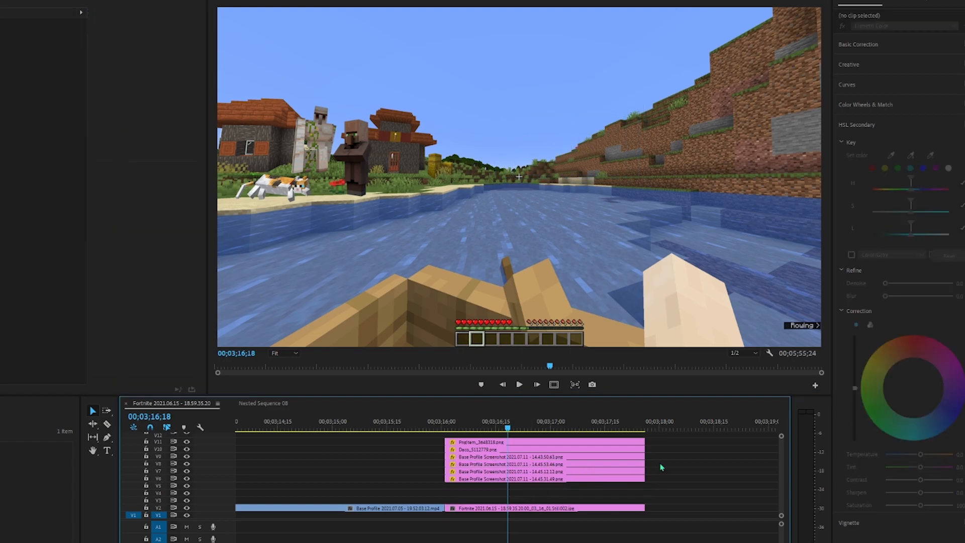
Step: Lower the PNG stack to sit directly above the still and place a new adjustment layer on V10 over it
left_click_drag(677, 448, 633, 503)
left_click(35, 493)
left_click(127, 517)
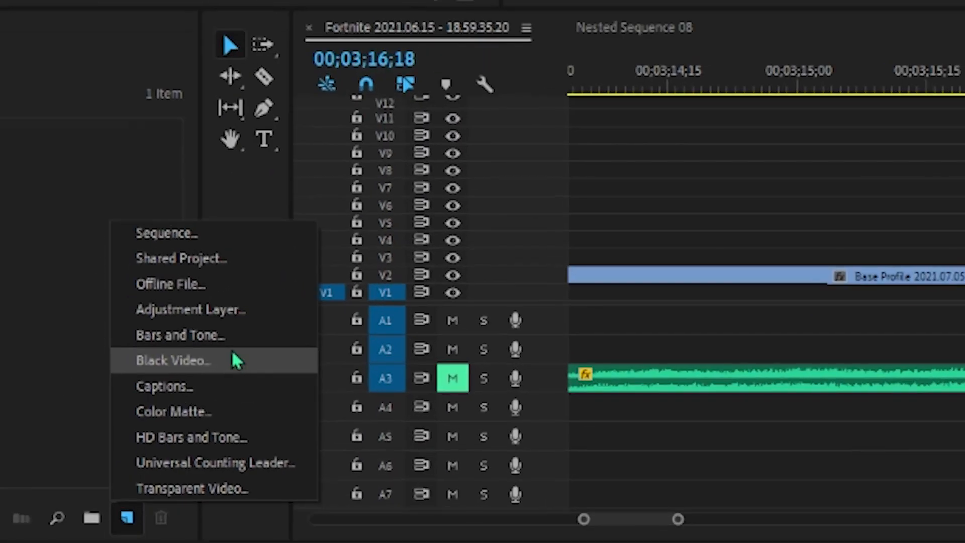
left_click(250, 359)
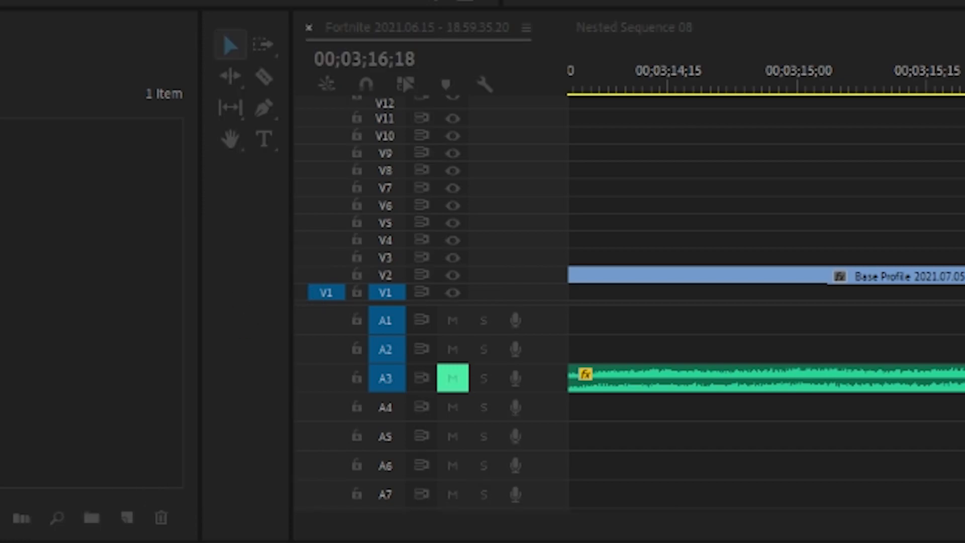
left_click_drag(23, 477, 454, 451)
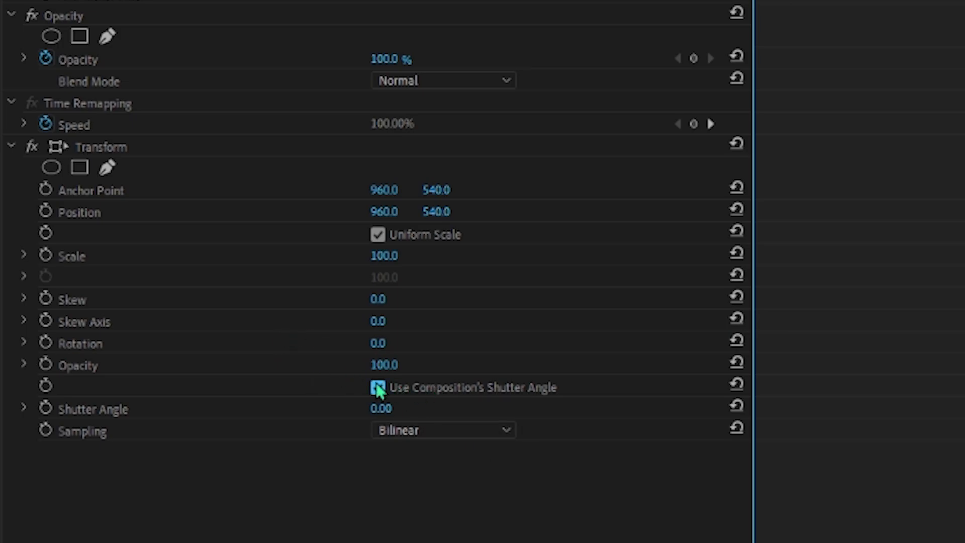
Step: In the adjustment layer's Transform effect, turn off Use Composition's Shutter Angle and set Shutter Angle to 180
left_click(378, 387)
left_click(401, 409)
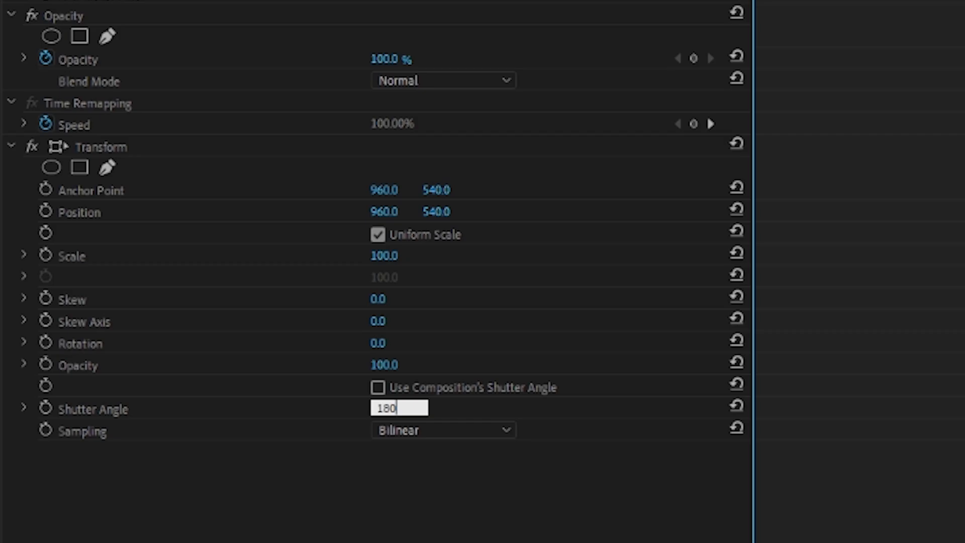
key("Return")
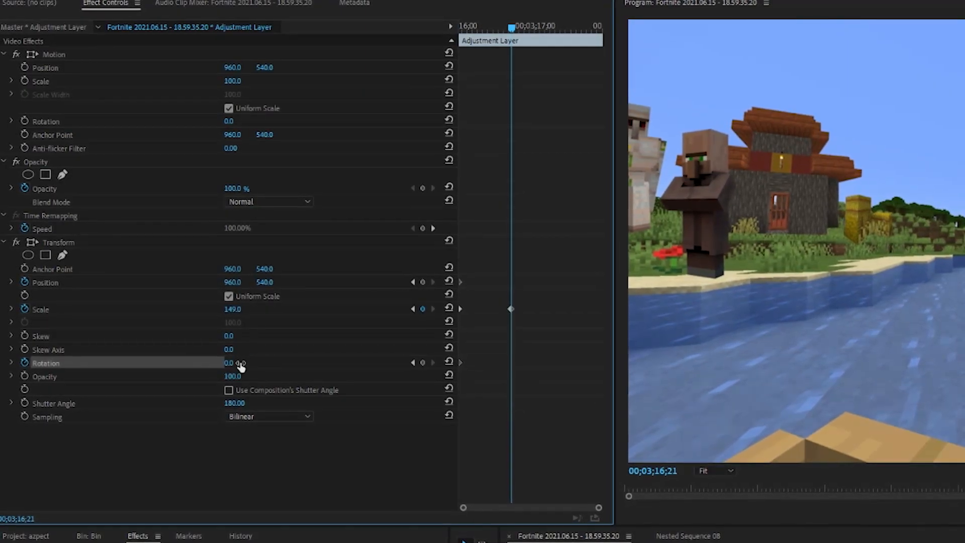
Step: Keyframe the Transform Rotation to -2° at 00;03;16;21 and shift the frame's horizontal Position
left_click(241, 366)
type("-2")
key("Return")
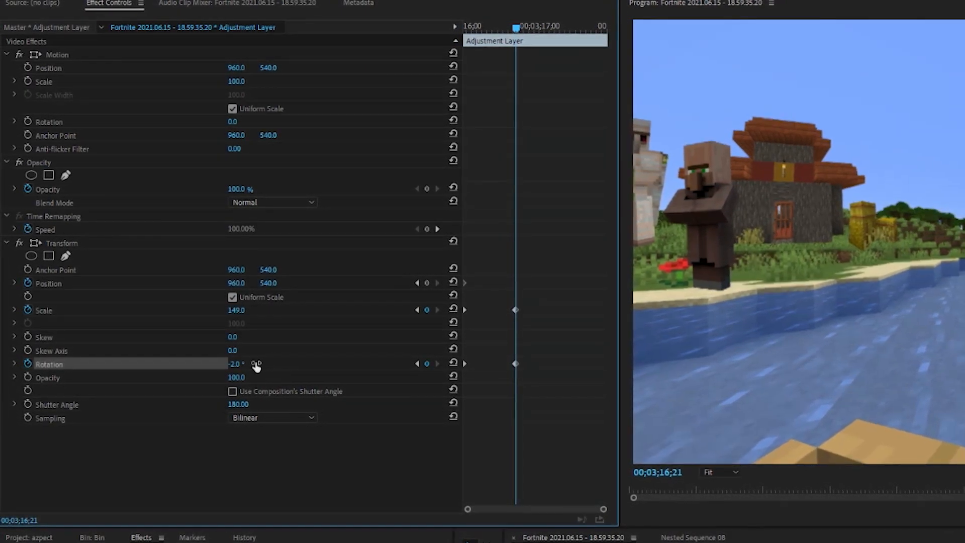
left_click_drag(236, 283, 467, 283)
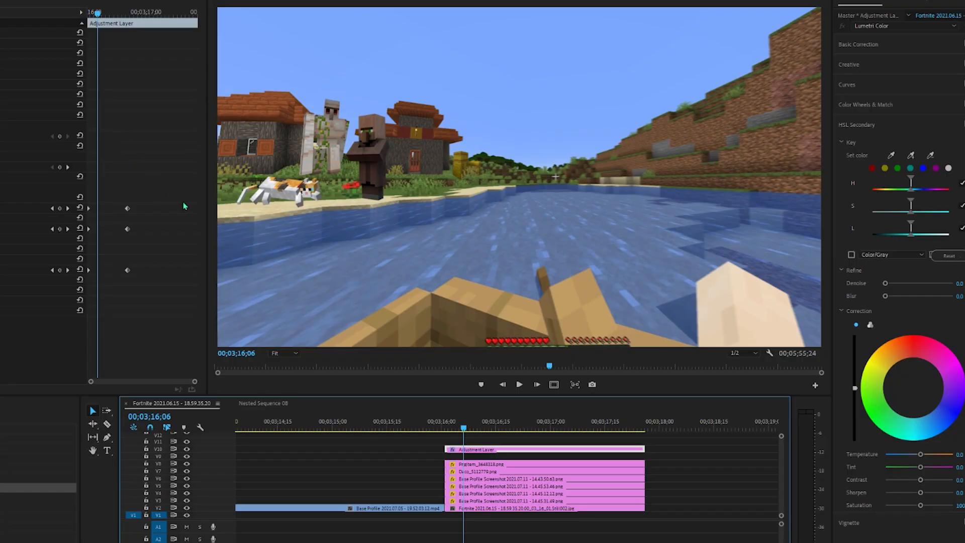
Step: Move the second Position, Scale and Rotation keyframes to the end of the adjustment layer and play the animation from its start
left_click_drag(145, 193, 125, 281)
left_click_drag(128, 211, 346, 243)
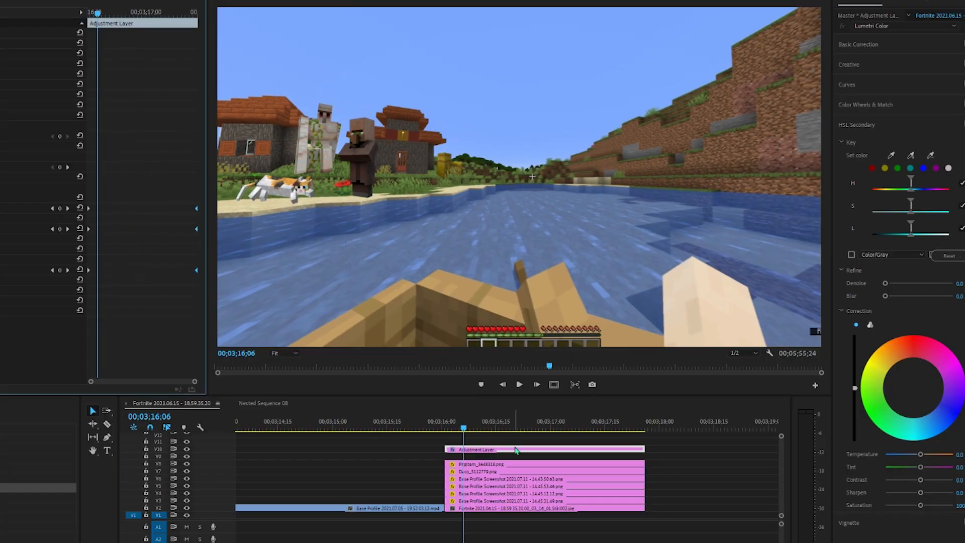
left_click_drag(446, 423, 451, 422)
key("space")
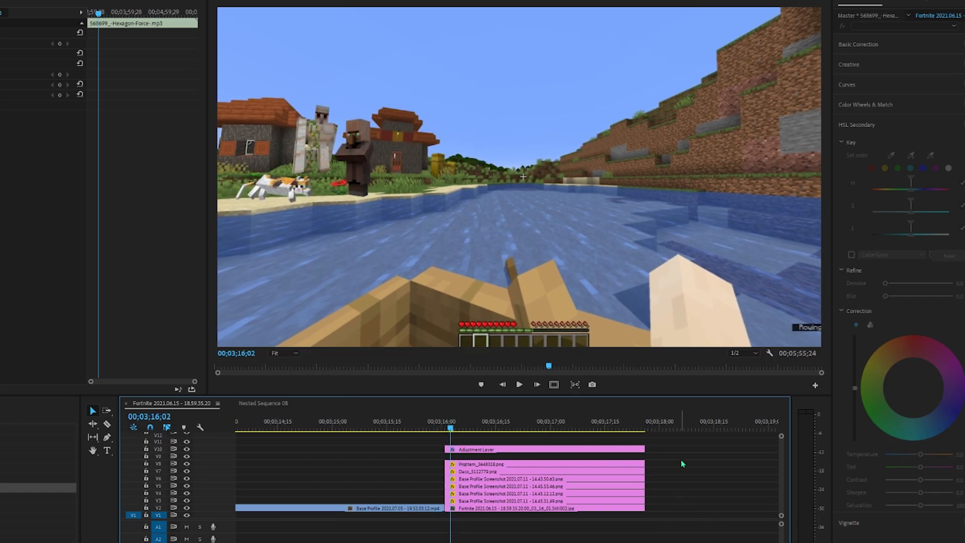
Step: Apply the default transition to both ends of all six PNG layers and return the playhead to before the clips
left_click_drag(666, 481, 568, 497)
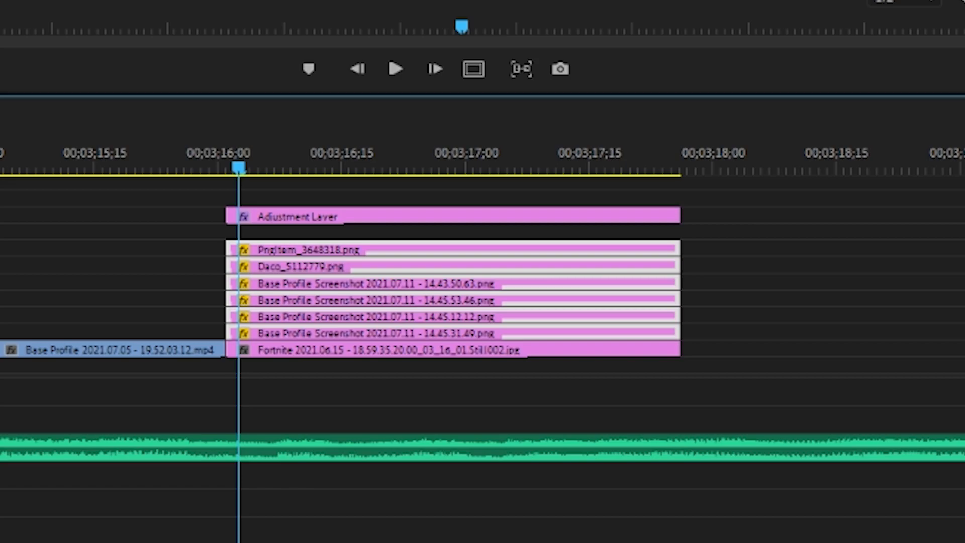
key("ctrl+d")
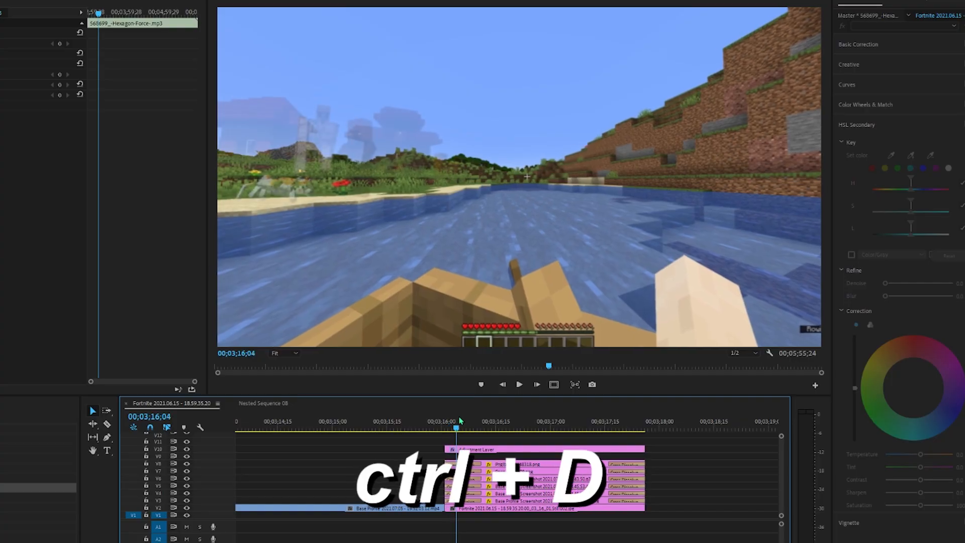
mouse_move(440, 418)
left_mouse_down()
mouse_move(650, 421)
mouse_move(438, 424)
left_mouse_up()
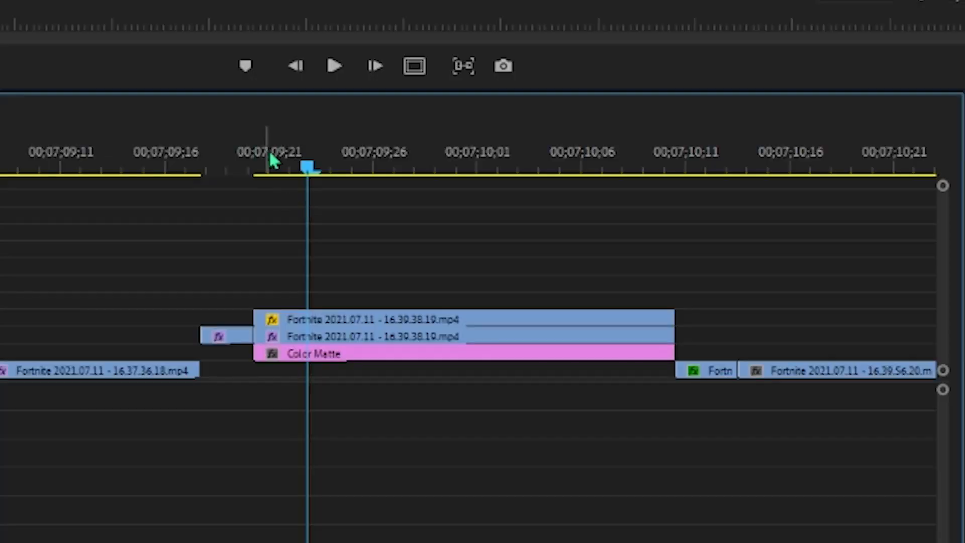
Step: Draw an Ultra Key pen mask around the leaves in the frame's upper-left area on the lower Fortnite 16.39.38.19 clip
left_click(422, 341)
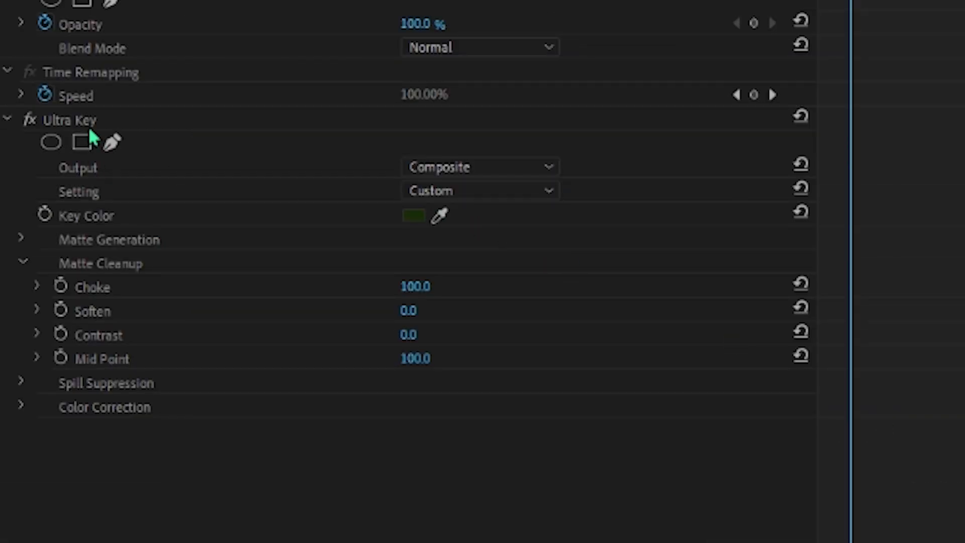
left_click(89, 126)
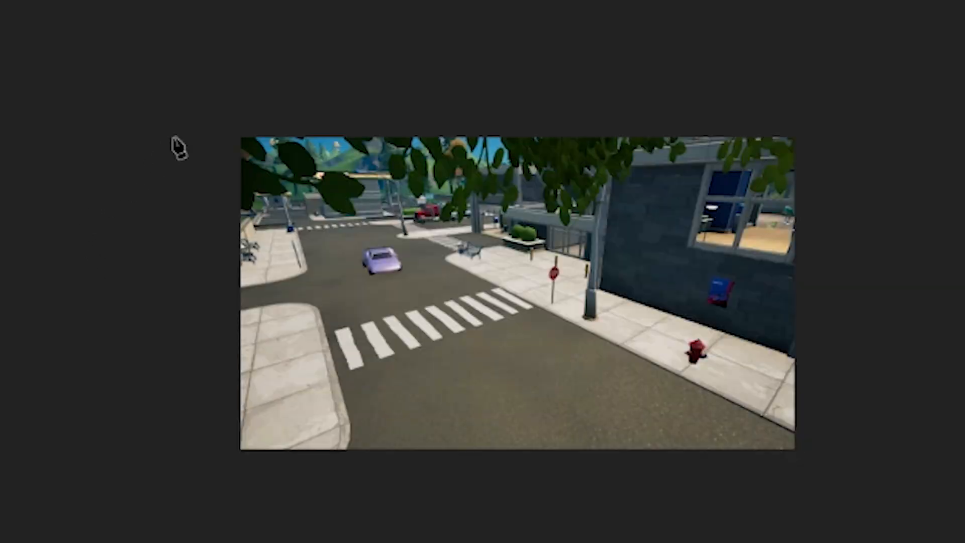
left_click(217, 103)
left_click(182, 243)
left_click(366, 243)
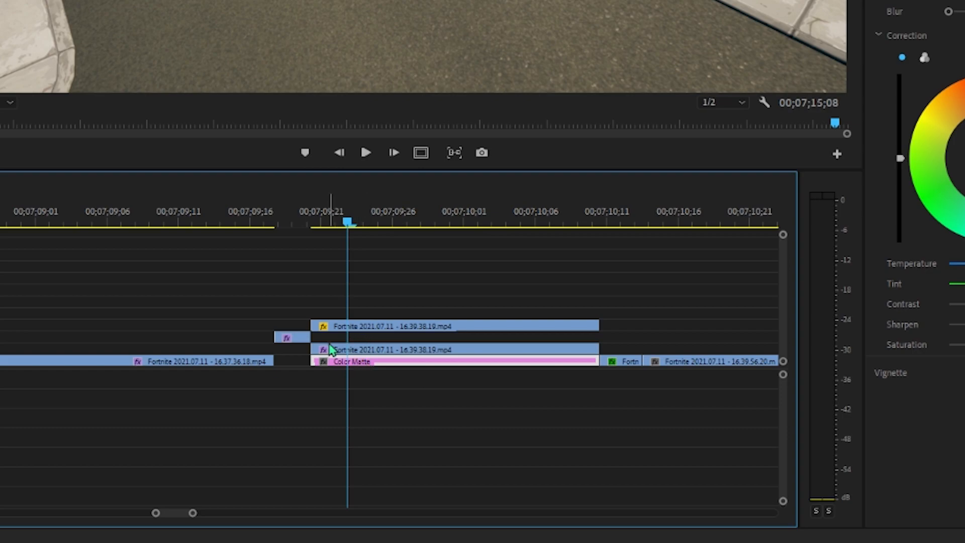
Step: Move the Color Matte clip up the track stack and enable the strobed Opacity on the upper Fortnite 16.39.38.19 clip
left_click_drag(371, 362, 386, 305)
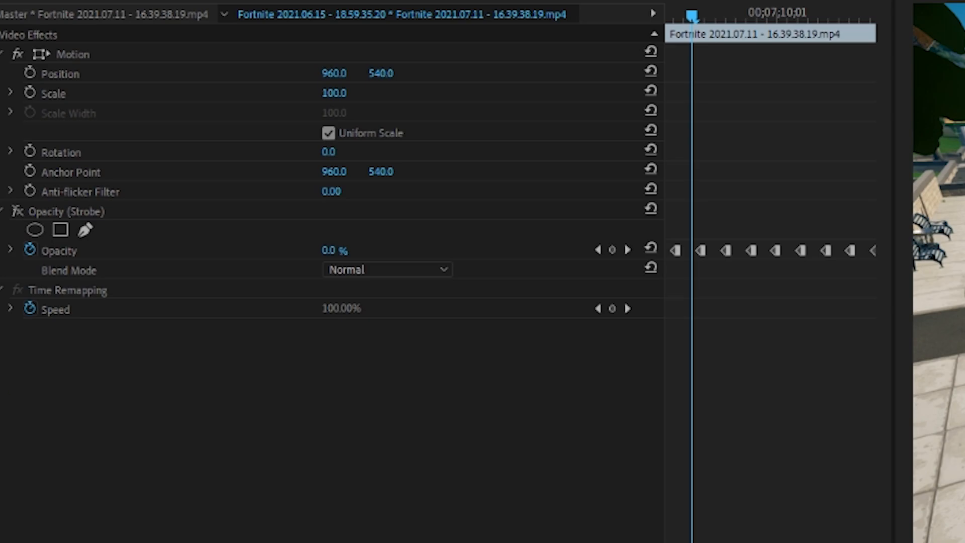
left_click(18, 212)
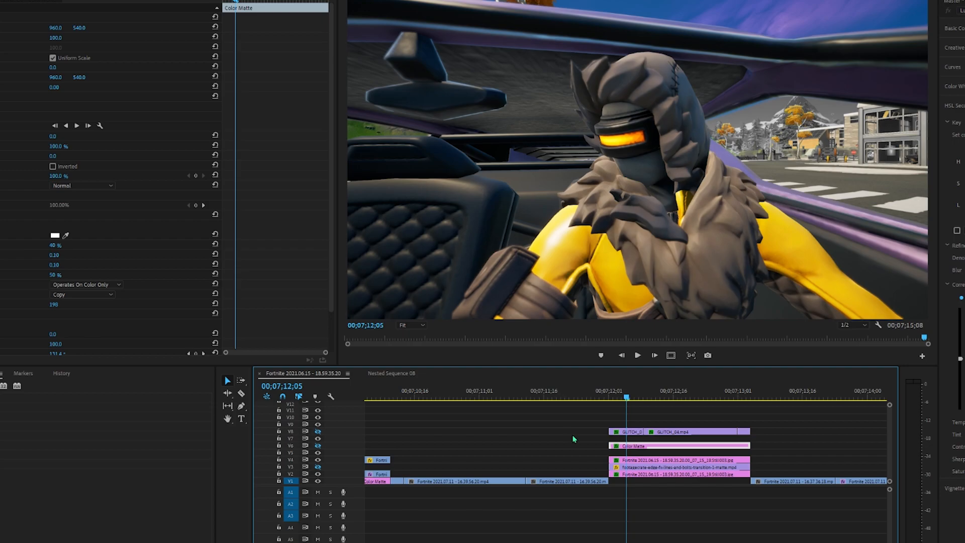
Step: Show the Color Matte on V6 with its Strobe Light effect enabled and check the visor's colours frame by frame
left_click(318, 445)
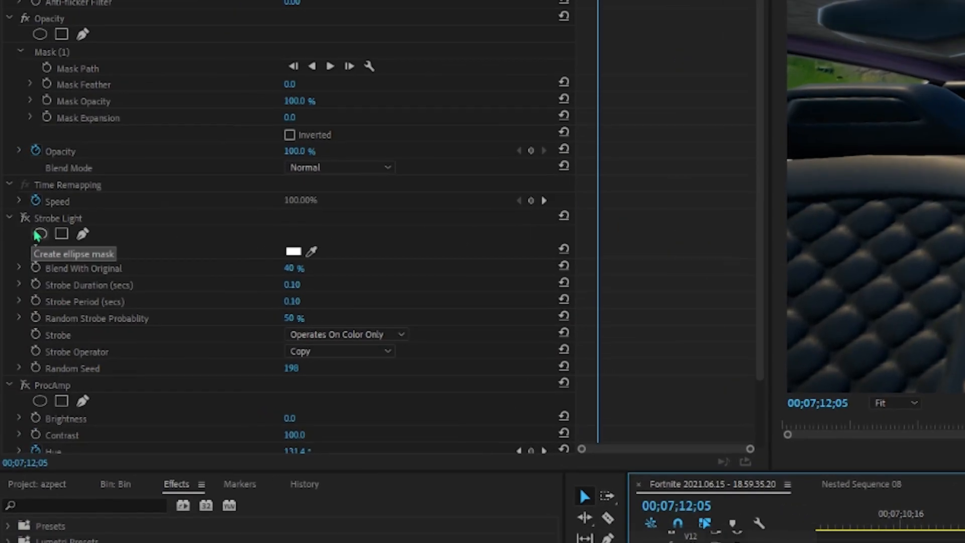
left_click(26, 220)
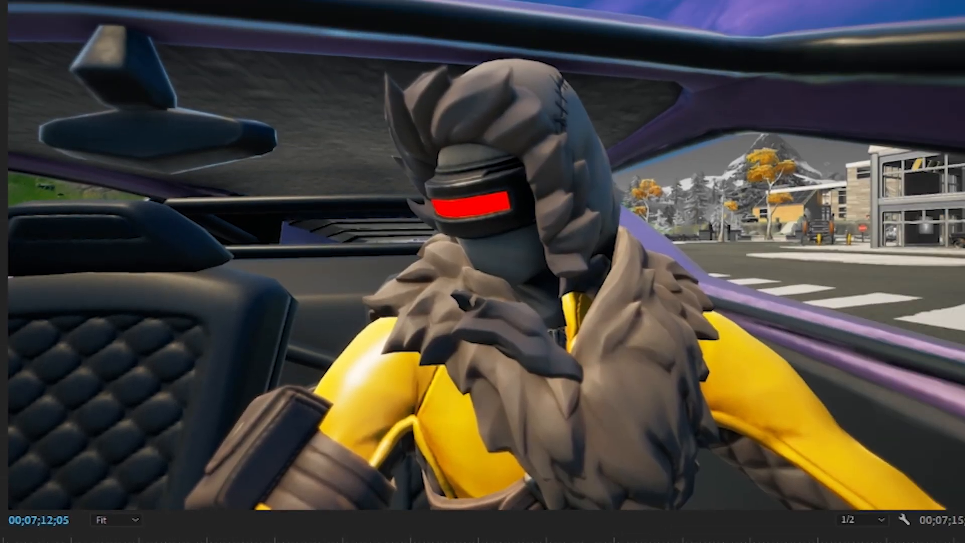
mouse_move(598, 1)
left_mouse_down()
mouse_move(583, 1)
mouse_move(656, 1)
mouse_move(606, 1)
left_mouse_up()
key("Right")
key("Right")
key("Right")
key("Right")
key("Right")
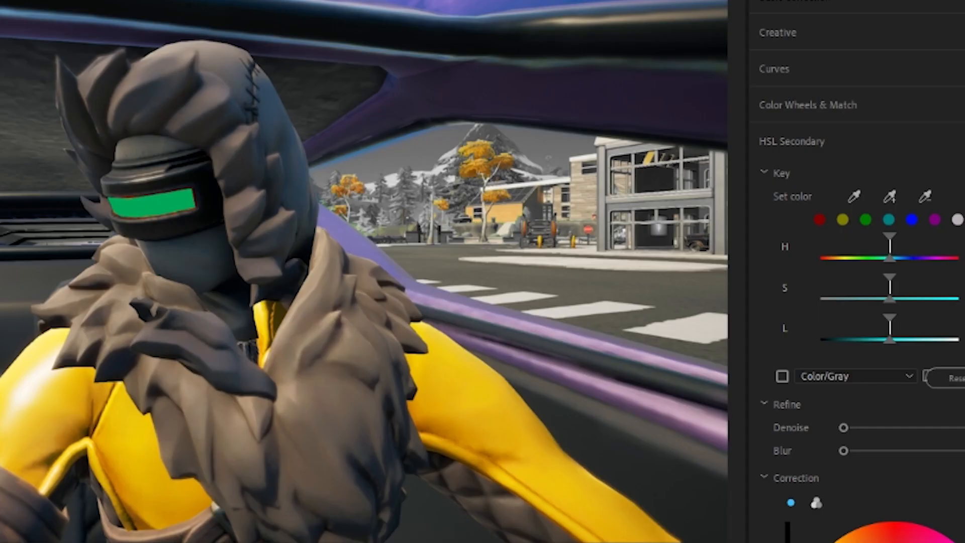
Step: Paste the copied effect onto the Fortnite still in the visor composition
key("ctrl+v")
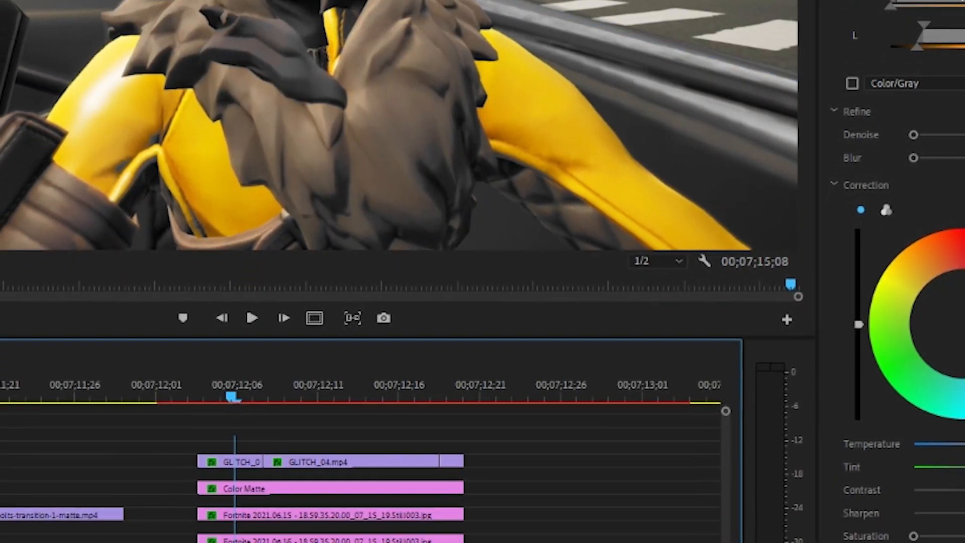
Step: Show the Blend Mode options of the GLITCH overlay clip above the Color Matte in the visor composition
left_click(308, 422)
key("=")
key("=")
left_click(344, 282)
key("-")
key("=")
key("-")
left_click_drag(1, 384, 566, 408)
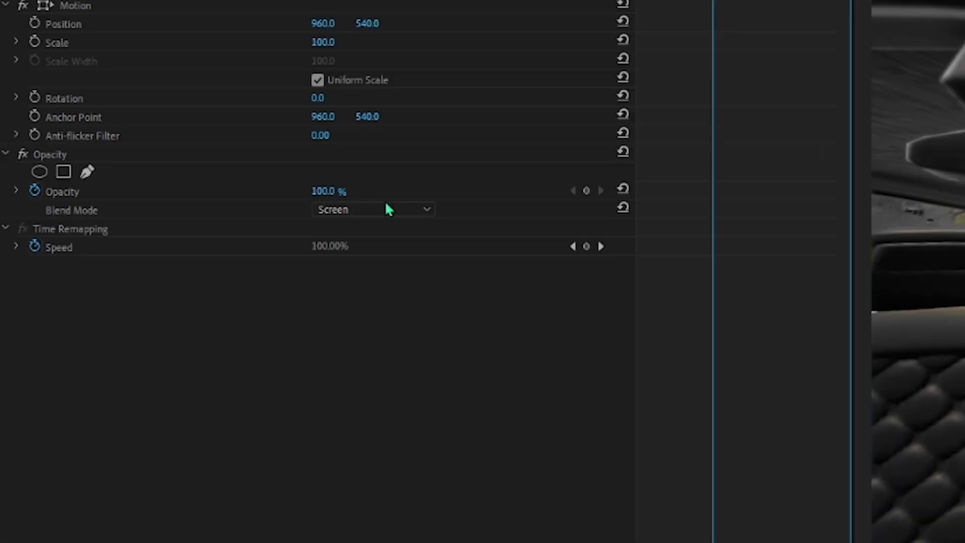
left_click(387, 208)
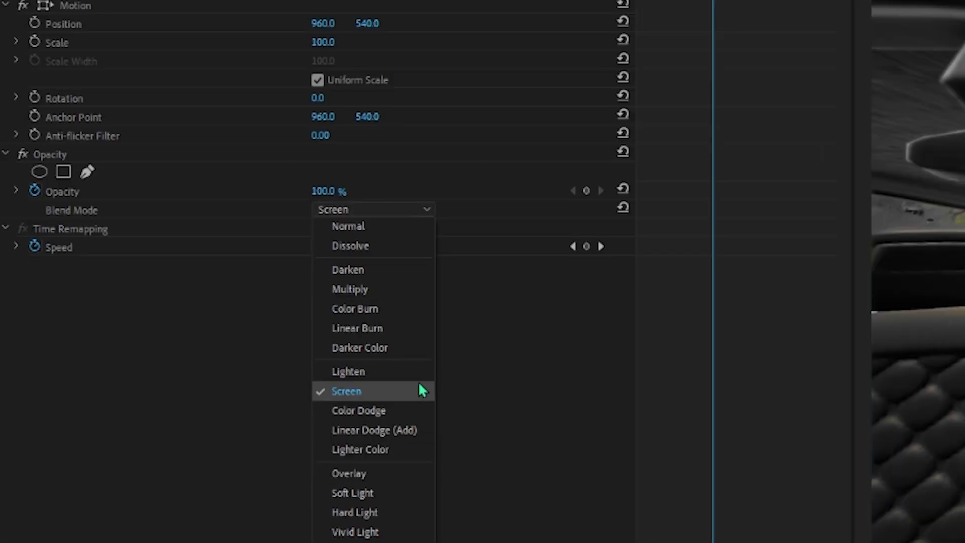
left_click(554, 362)
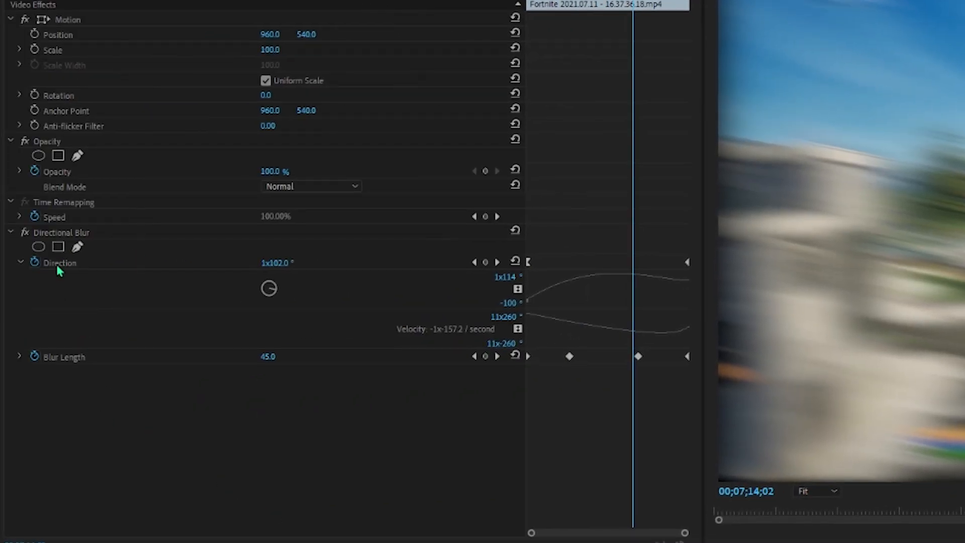
Step: Adjust the easing handles of the first Direction keyframe in the Directional Blur on the Fortnite 16.37.36.18 clip
left_click_drag(618, 1, 547, 256)
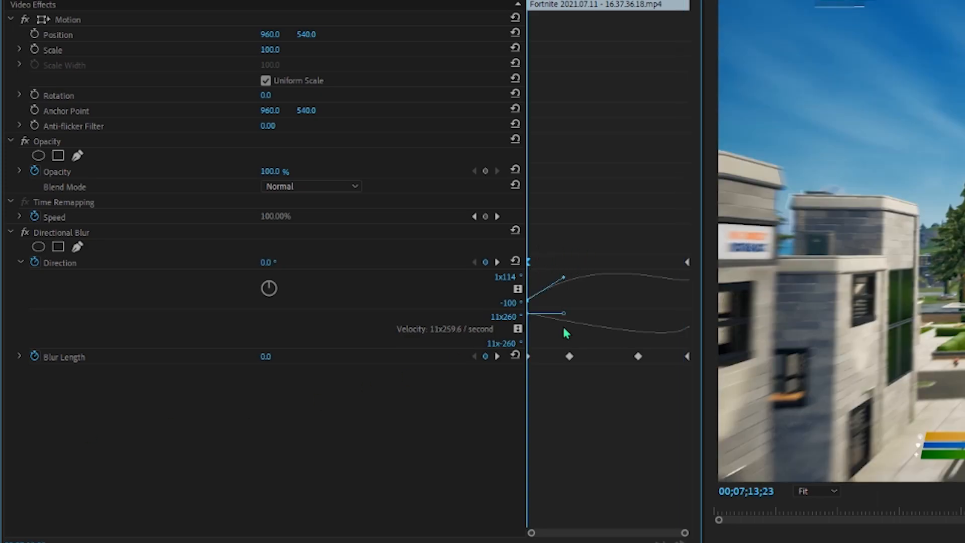
left_click_drag(565, 316, 565, 326)
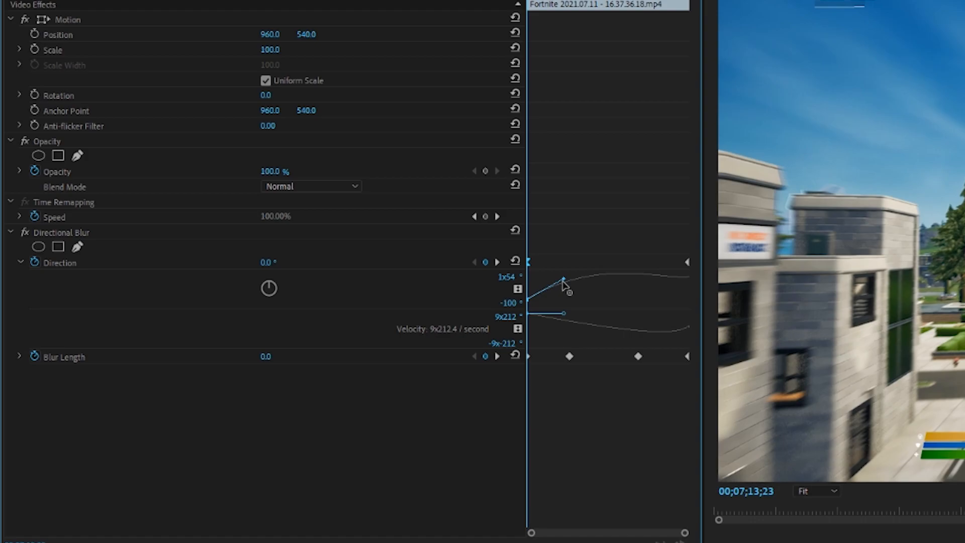
left_click_drag(565, 280, 567, 278)
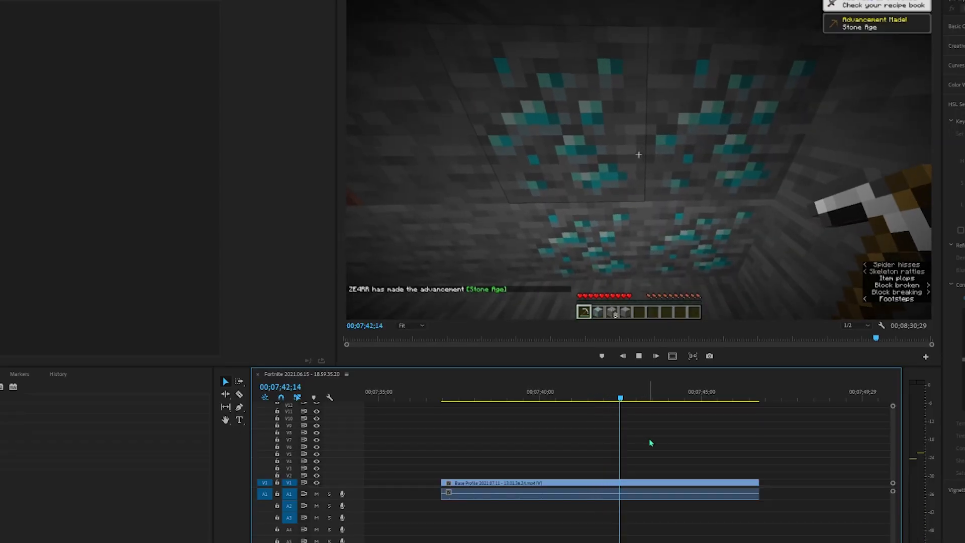
Step: Split the Base Profile 13.01.36.24 Minecraft clip at 00;07;42;17, where the diamond ore fills the view
key("space")
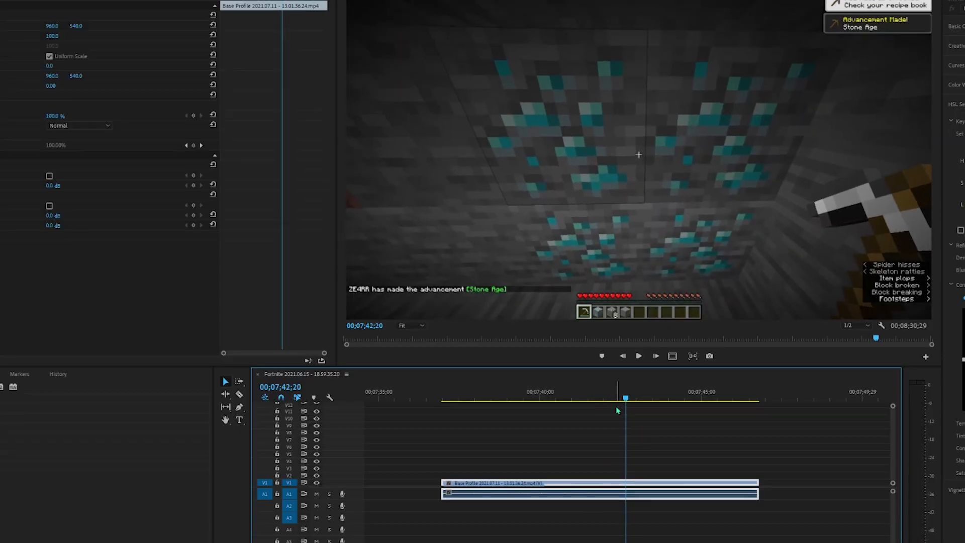
left_click(594, 398)
key("space")
key("space")
key("ctrl+k")
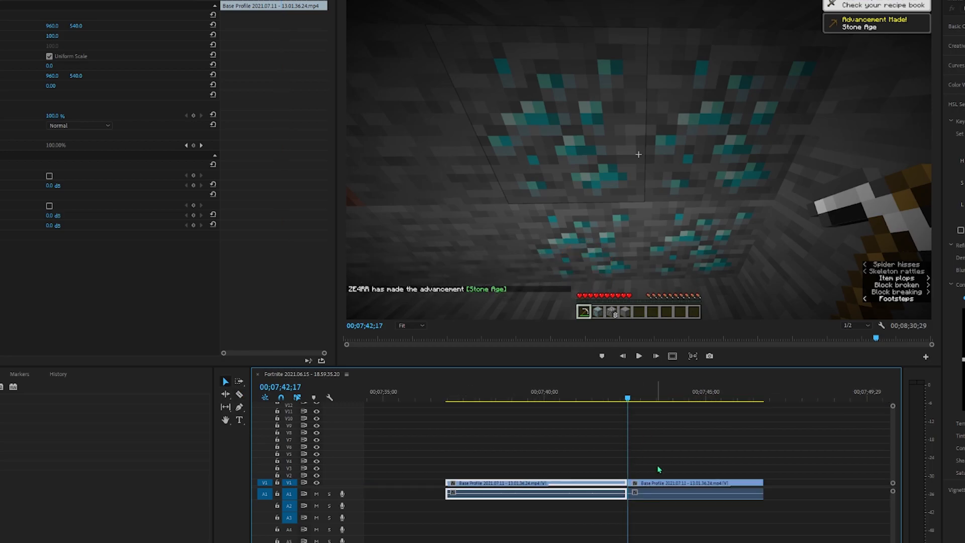
Step: Key the diamonds' teal shades on the second part of the Minecraft clip with the HSL Secondary colour pickers
left_click(656, 483)
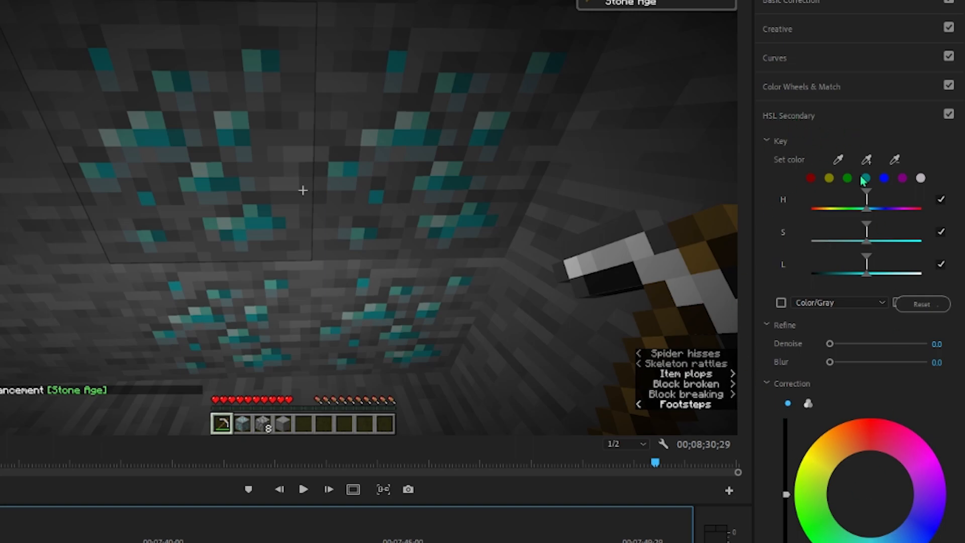
left_click(838, 160)
left_click(145, 150)
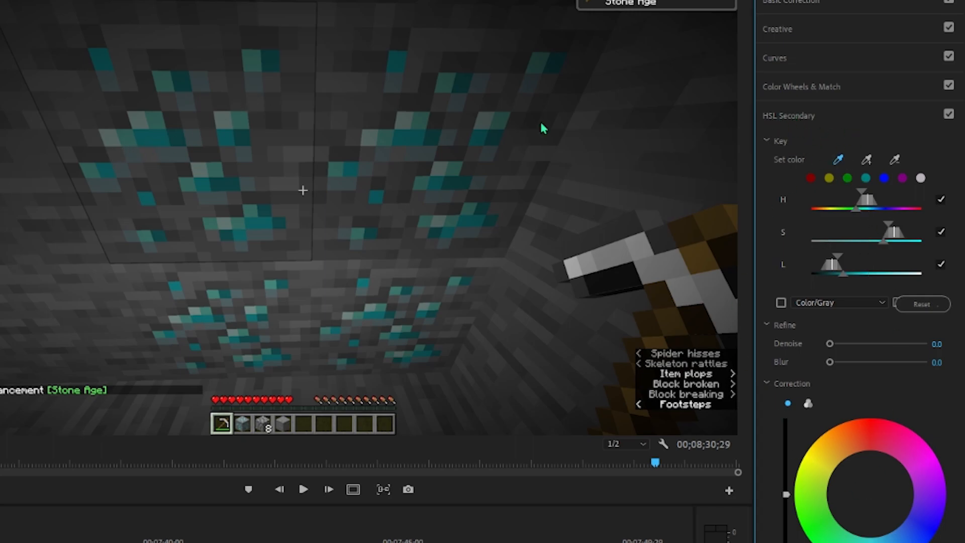
left_click(153, 140)
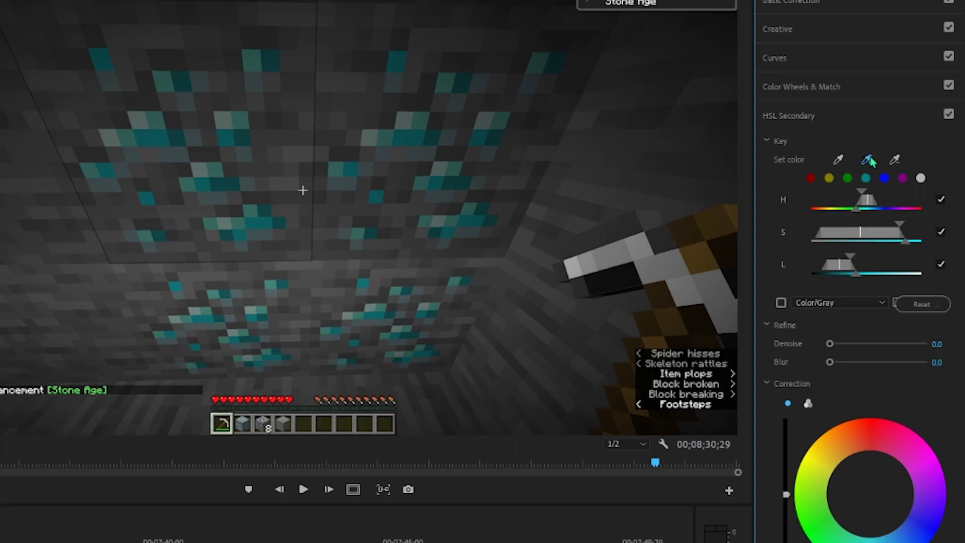
left_click(465, 282)
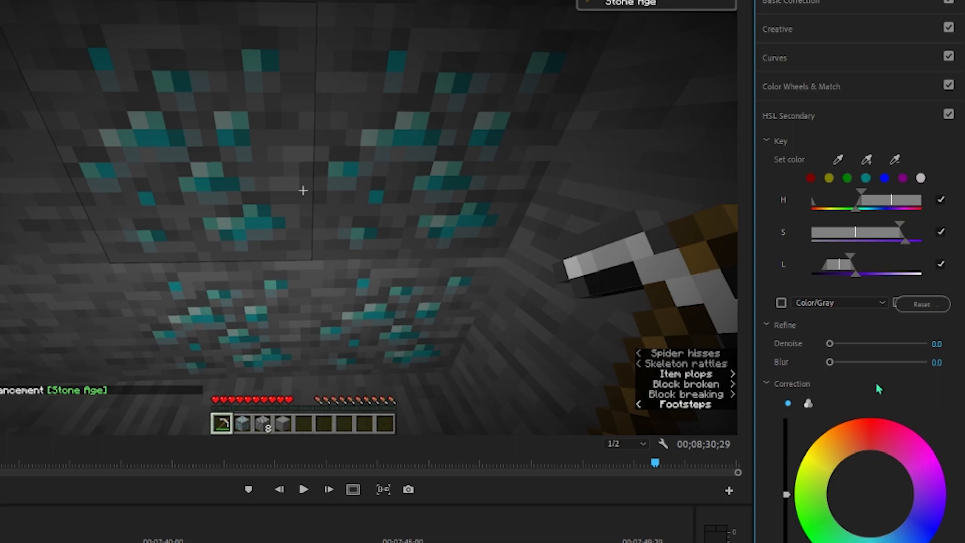
Step: Brighten the keyed diamonds, set the HSL Secondary Blur to 10.0 and tint them green in the correction wheel
left_click_drag(786, 492, 786, 421)
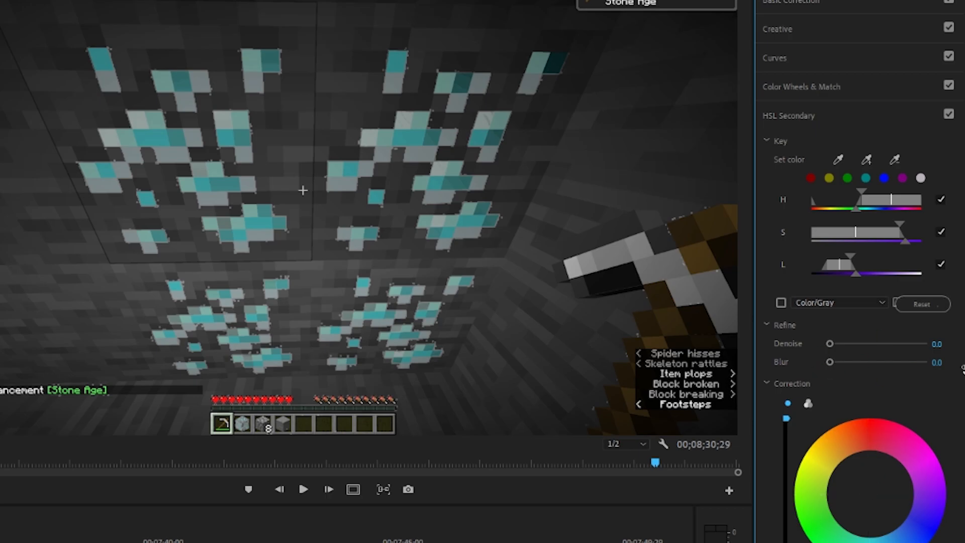
key("Return")
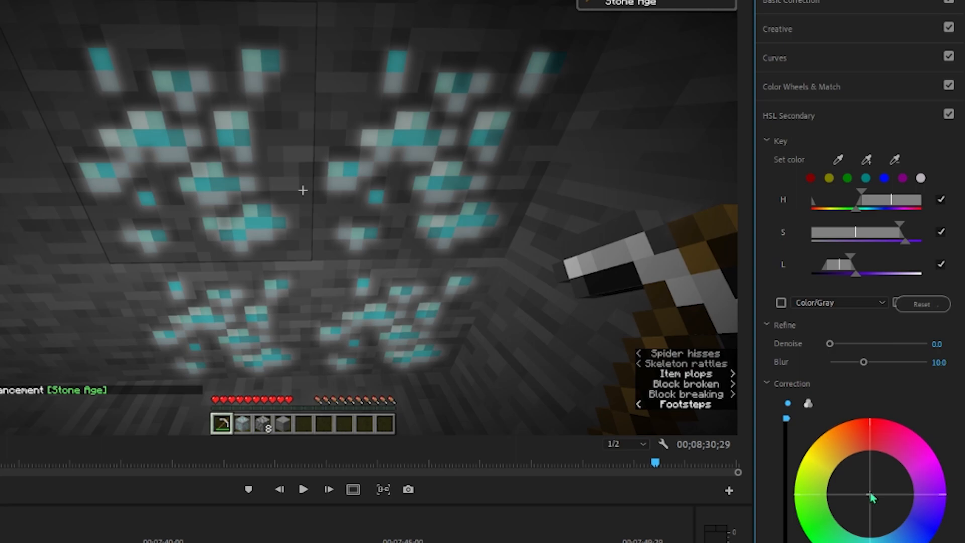
left_click_drag(868, 500, 809, 540)
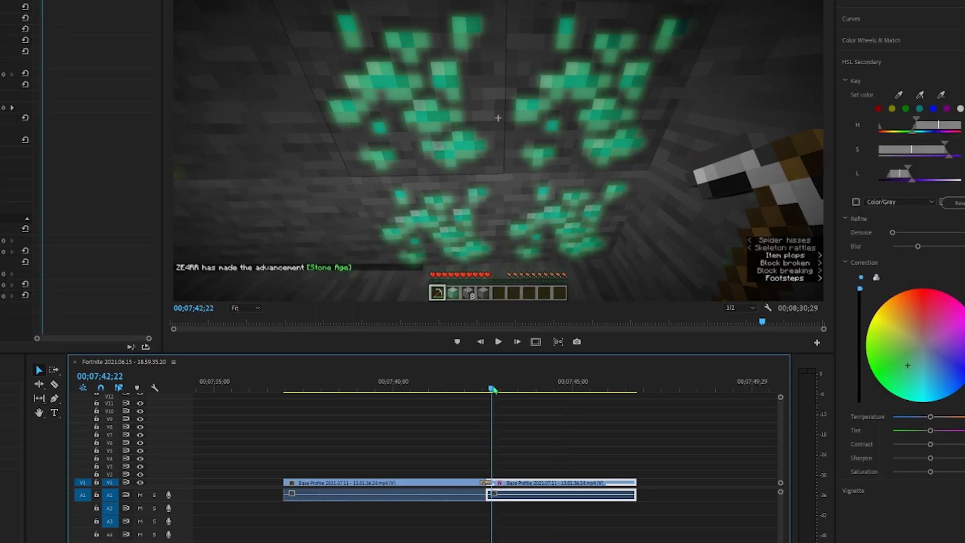
Step: Add another diamond shade to the HSL Secondary key by sampling the ore at 00;07;43;20
left_click_drag(493, 390, 525, 391)
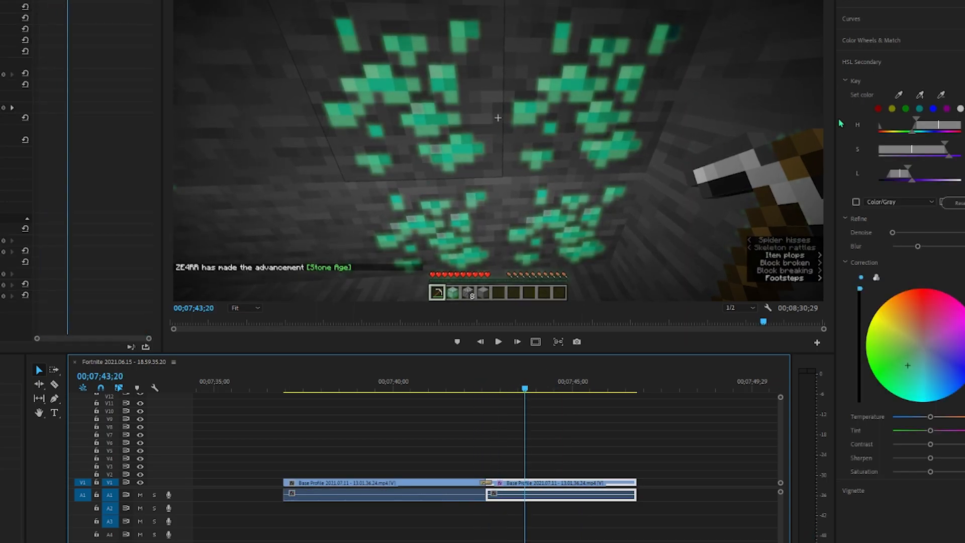
left_click(920, 96)
left_click(436, 154)
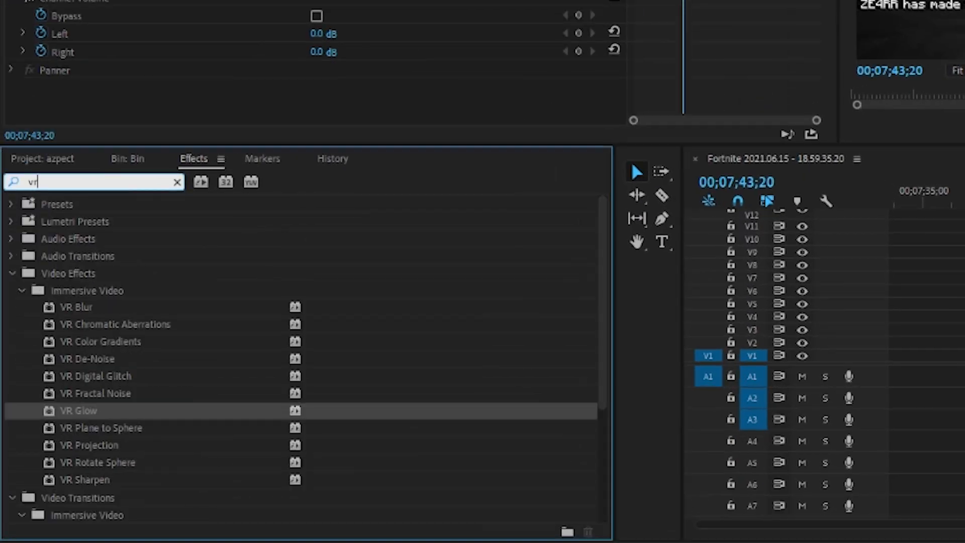
Step: Apply VR Glow with a Luma Threshold of 0.30 to the second Minecraft clip part and shape its elliptical mask around all the diamonds
type("glow")
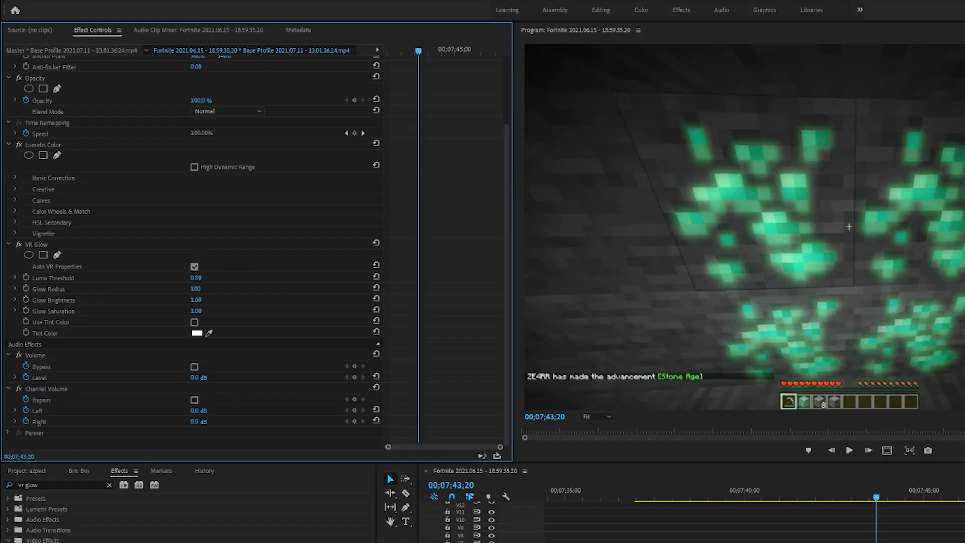
left_click(29, 255)
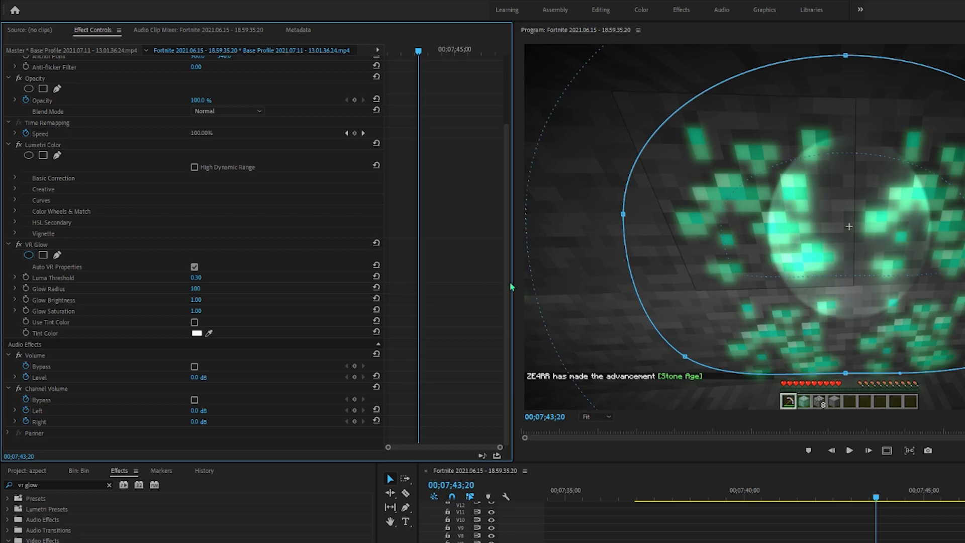
left_click_drag(721, 229, 650, 230)
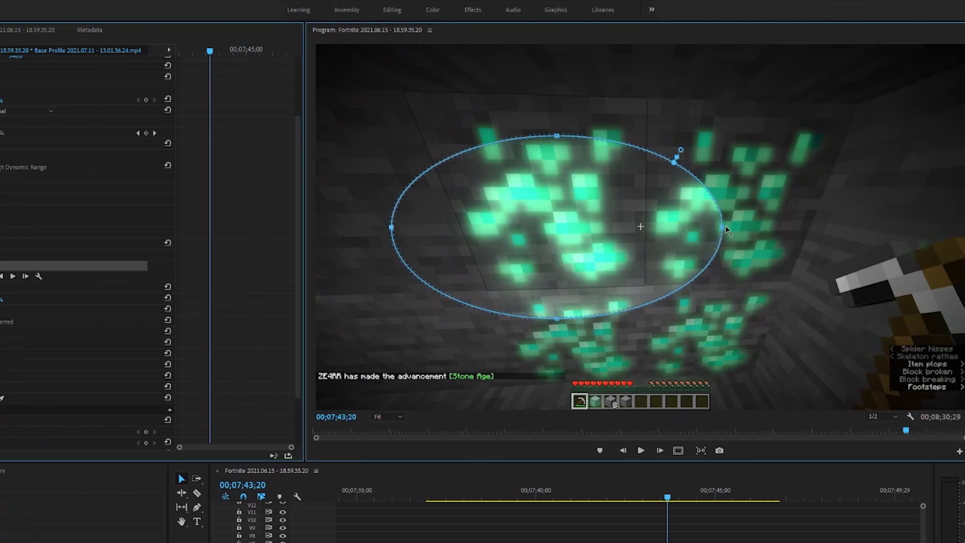
left_click_drag(722, 227, 887, 228)
left_click_drag(640, 136, 639, 92)
left_click_drag(639, 319, 638, 387)
left_click_drag(494, 361, 495, 377)
left_click_drag(764, 367, 770, 381)
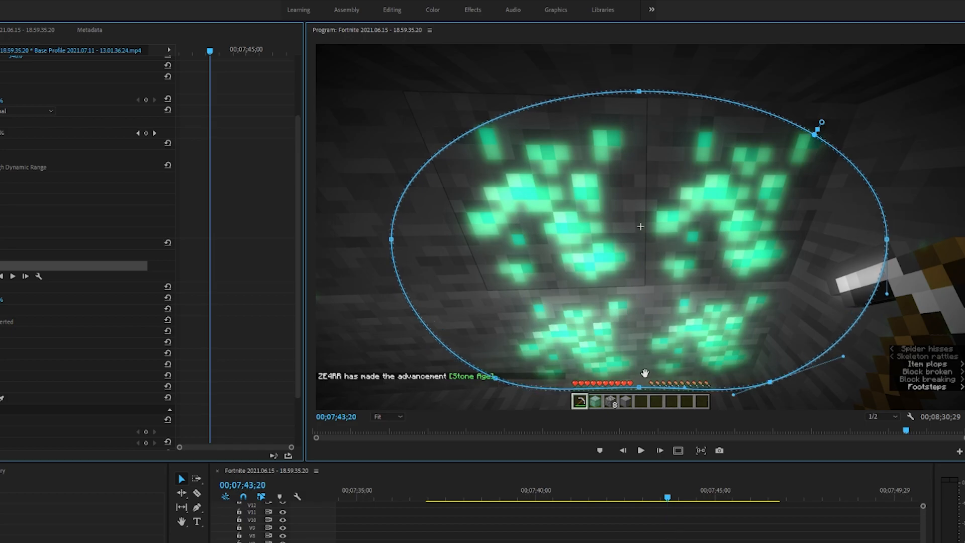